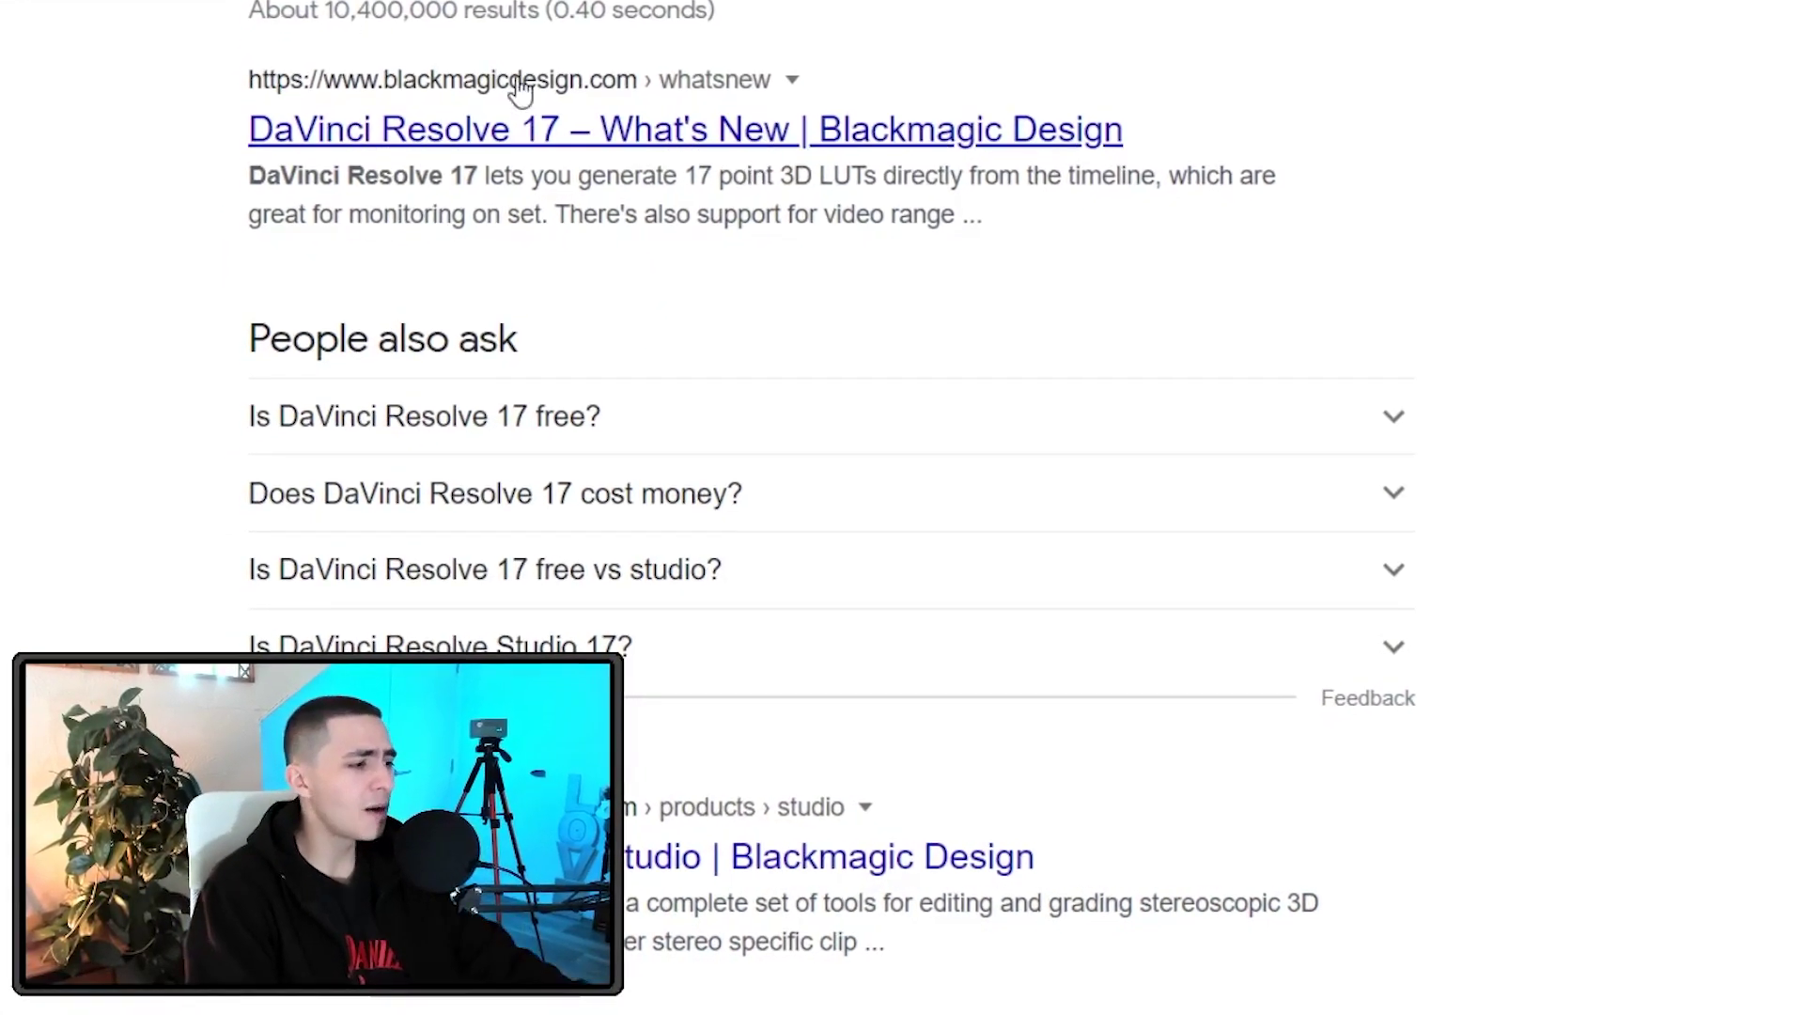
Step: Open Blackmagic Design's DaVinci Resolve 17 What's New page from the search results and bring up its download options
click(538, 124)
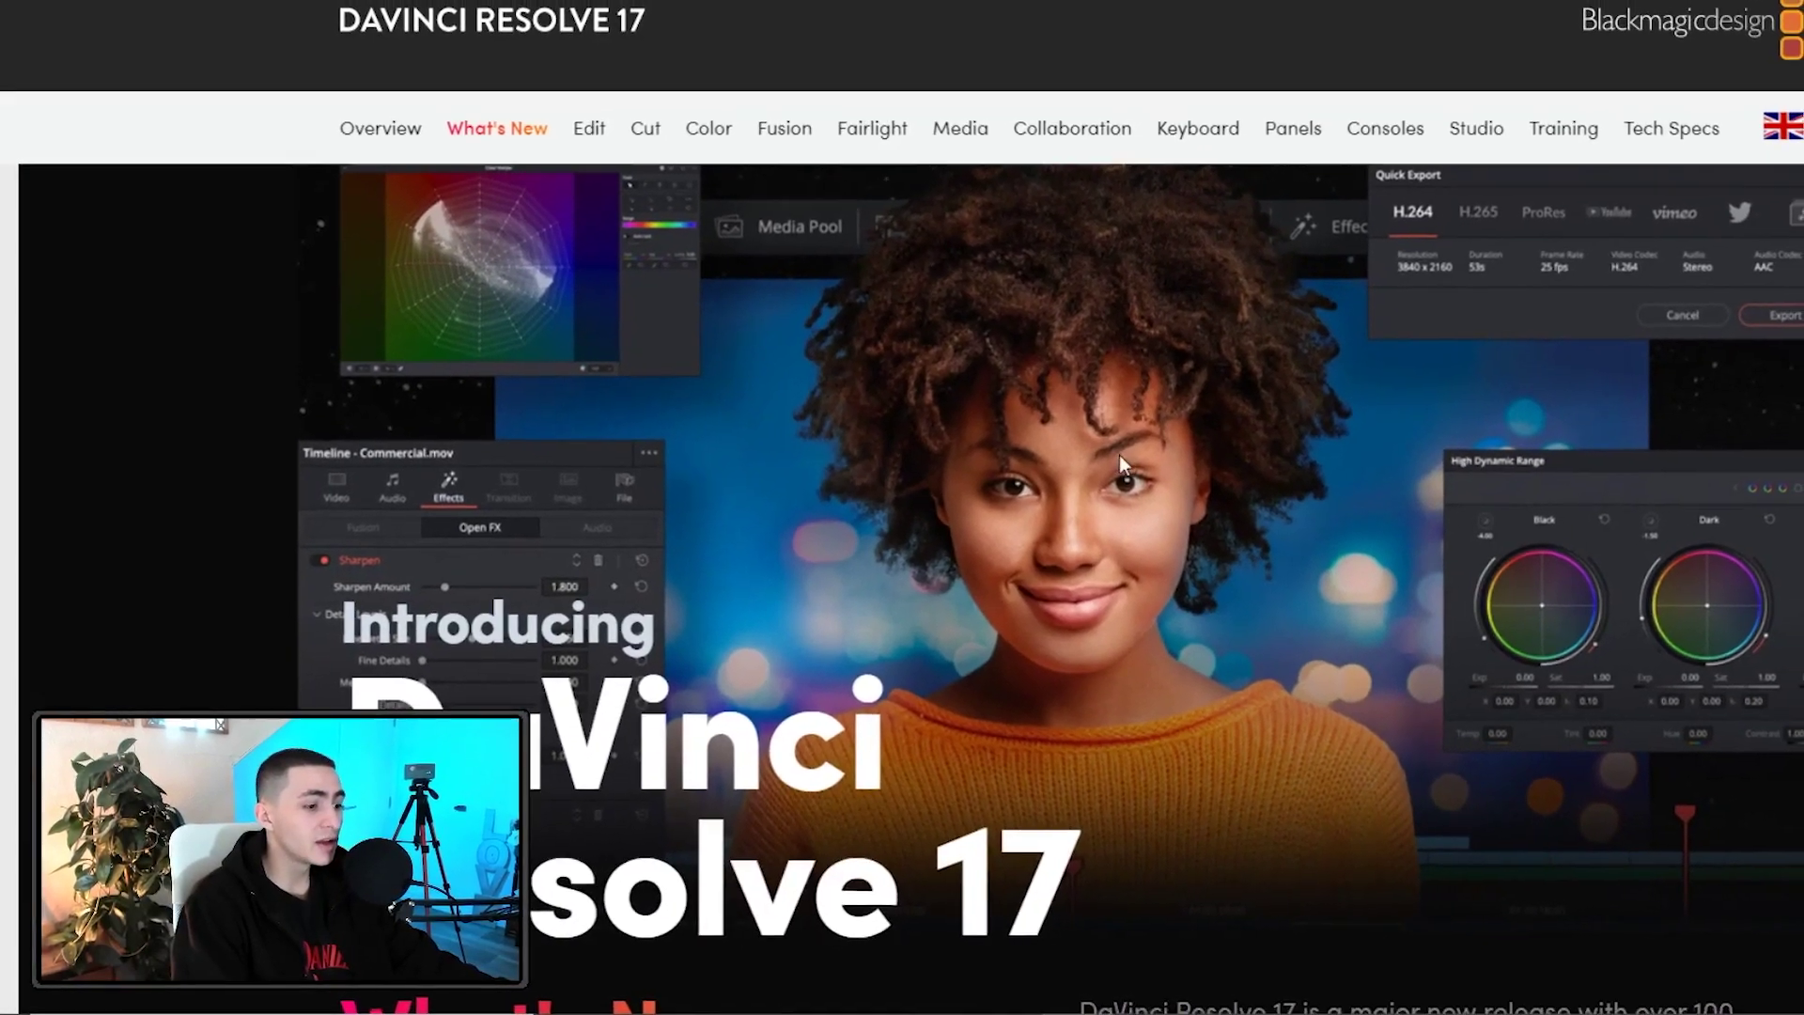
scroll(922, 403, down, 7)
scroll(916, 409, up, 6)
scroll(911, 413, down, 2)
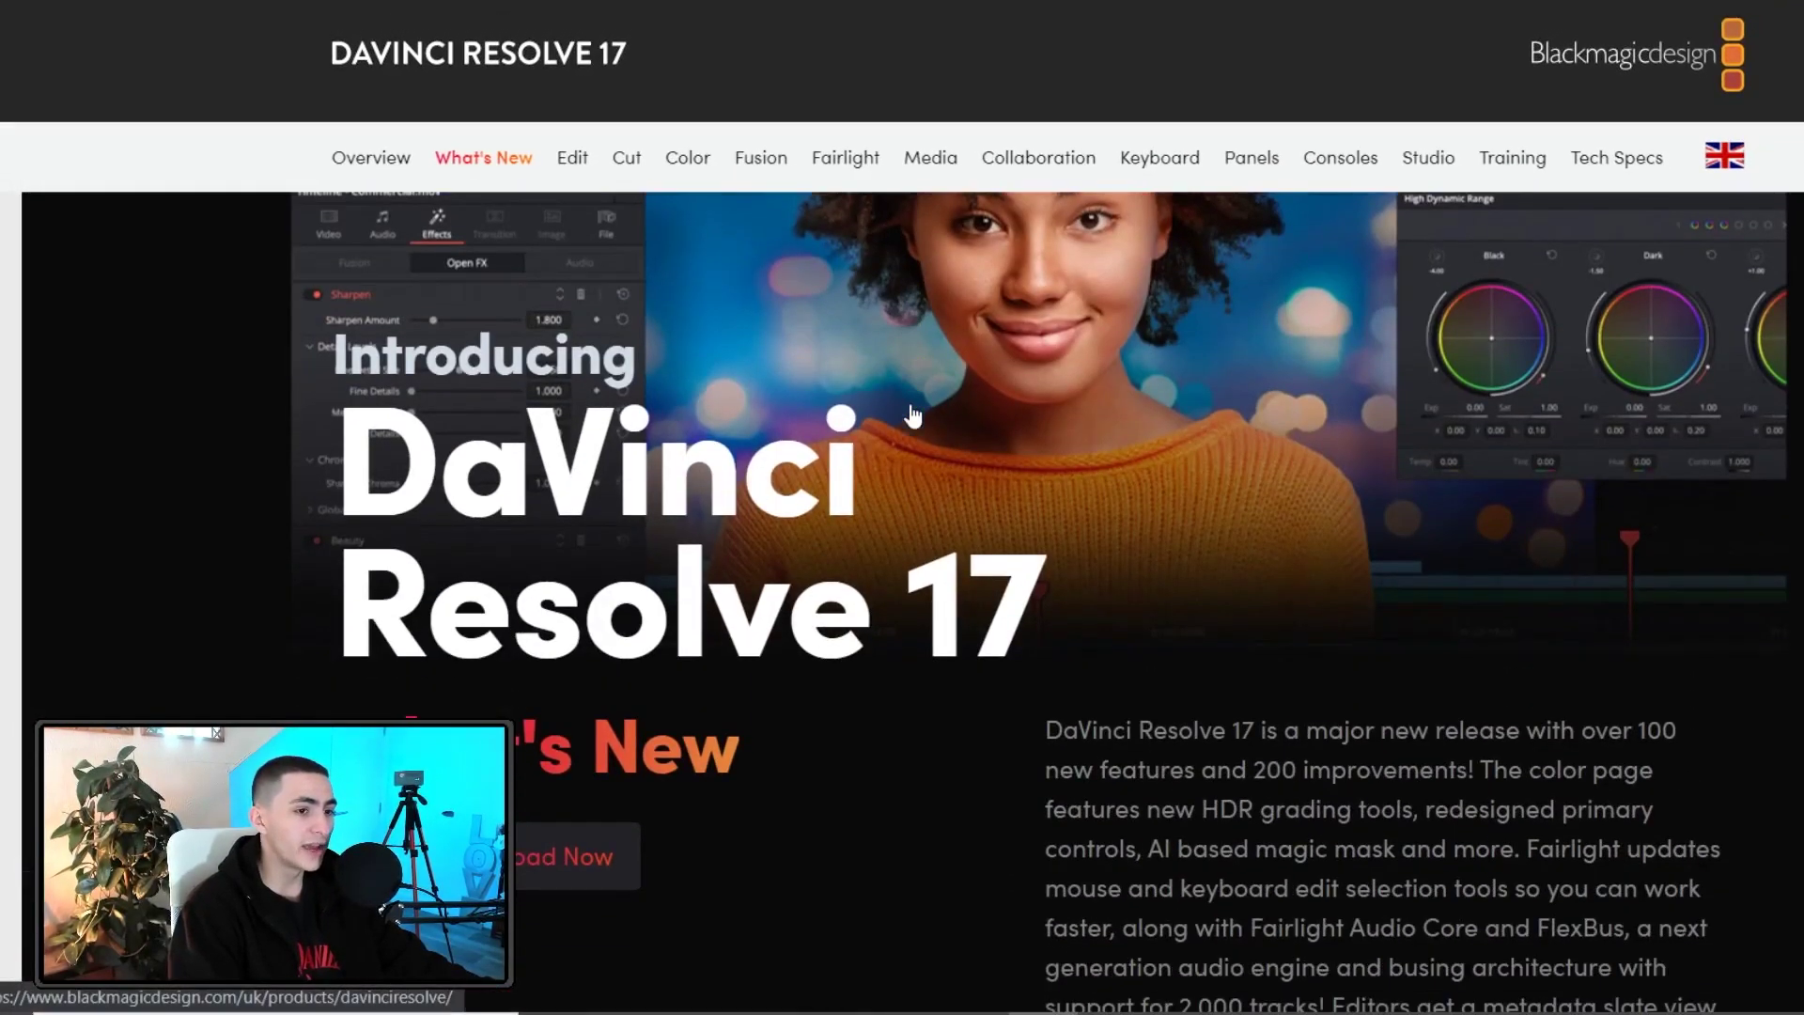
scroll(911, 409, down, 4)
scroll(874, 412, up, 4)
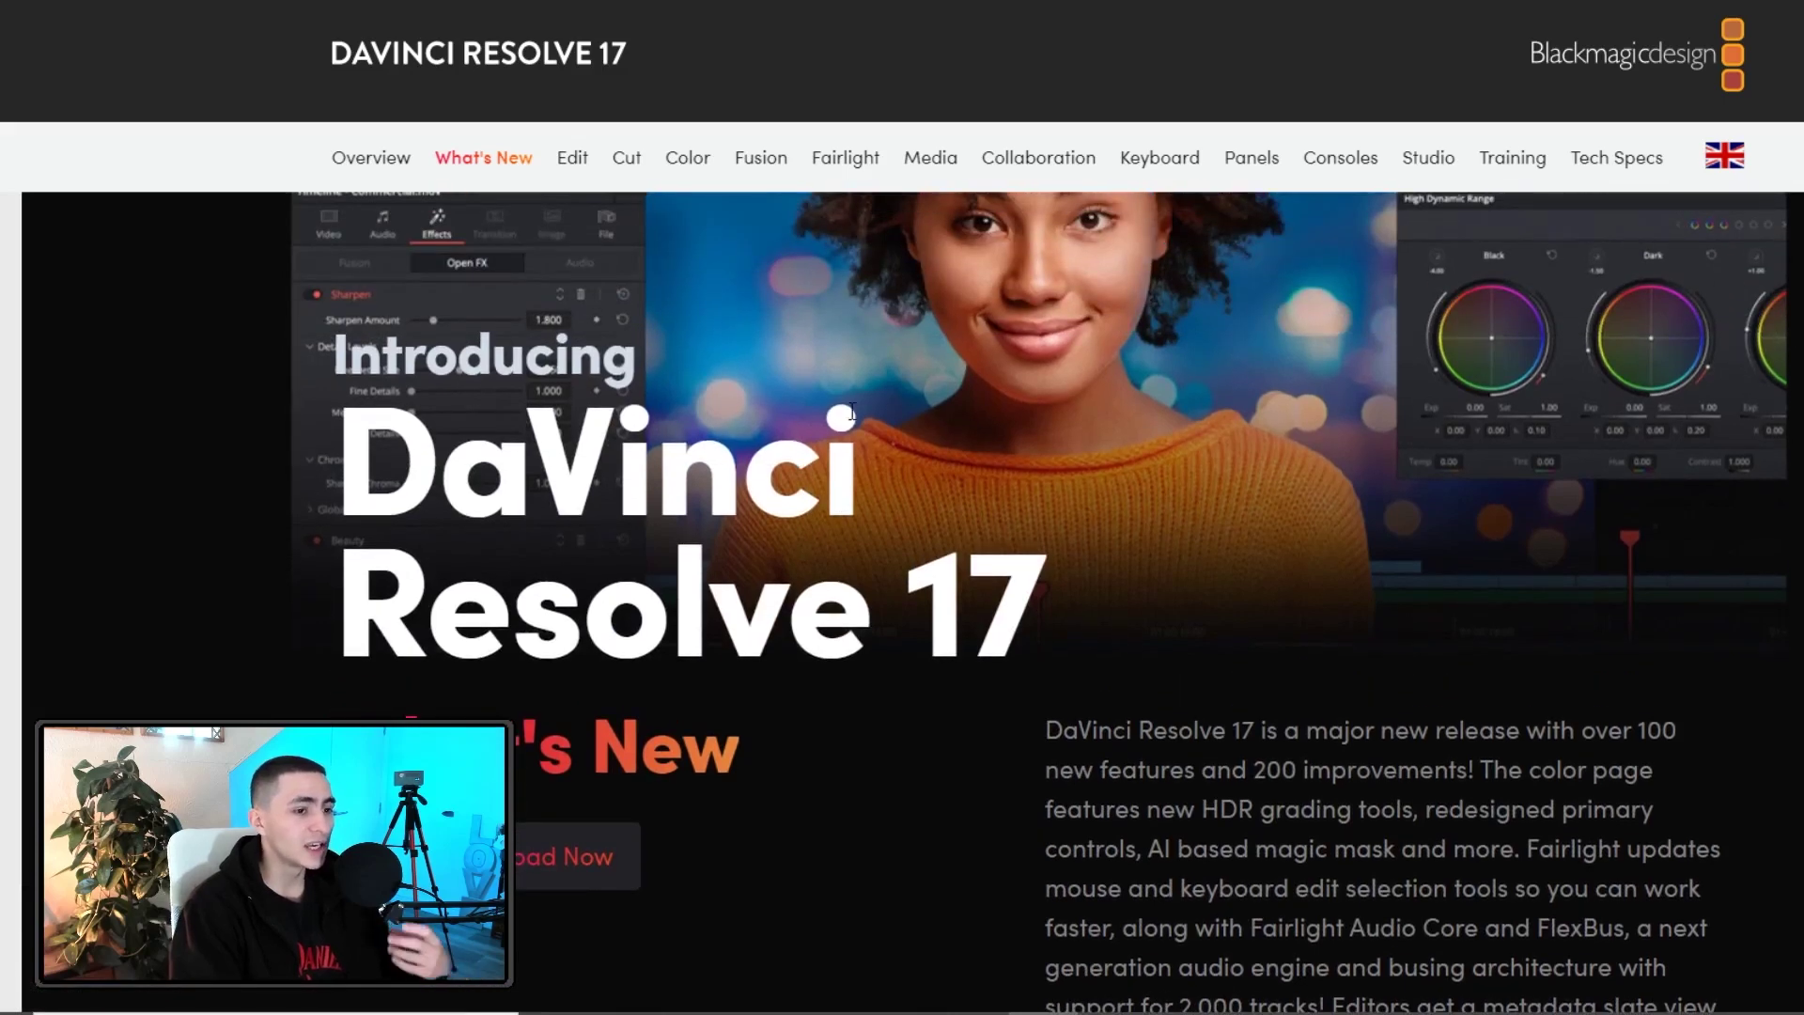
scroll(841, 413, down, 3)
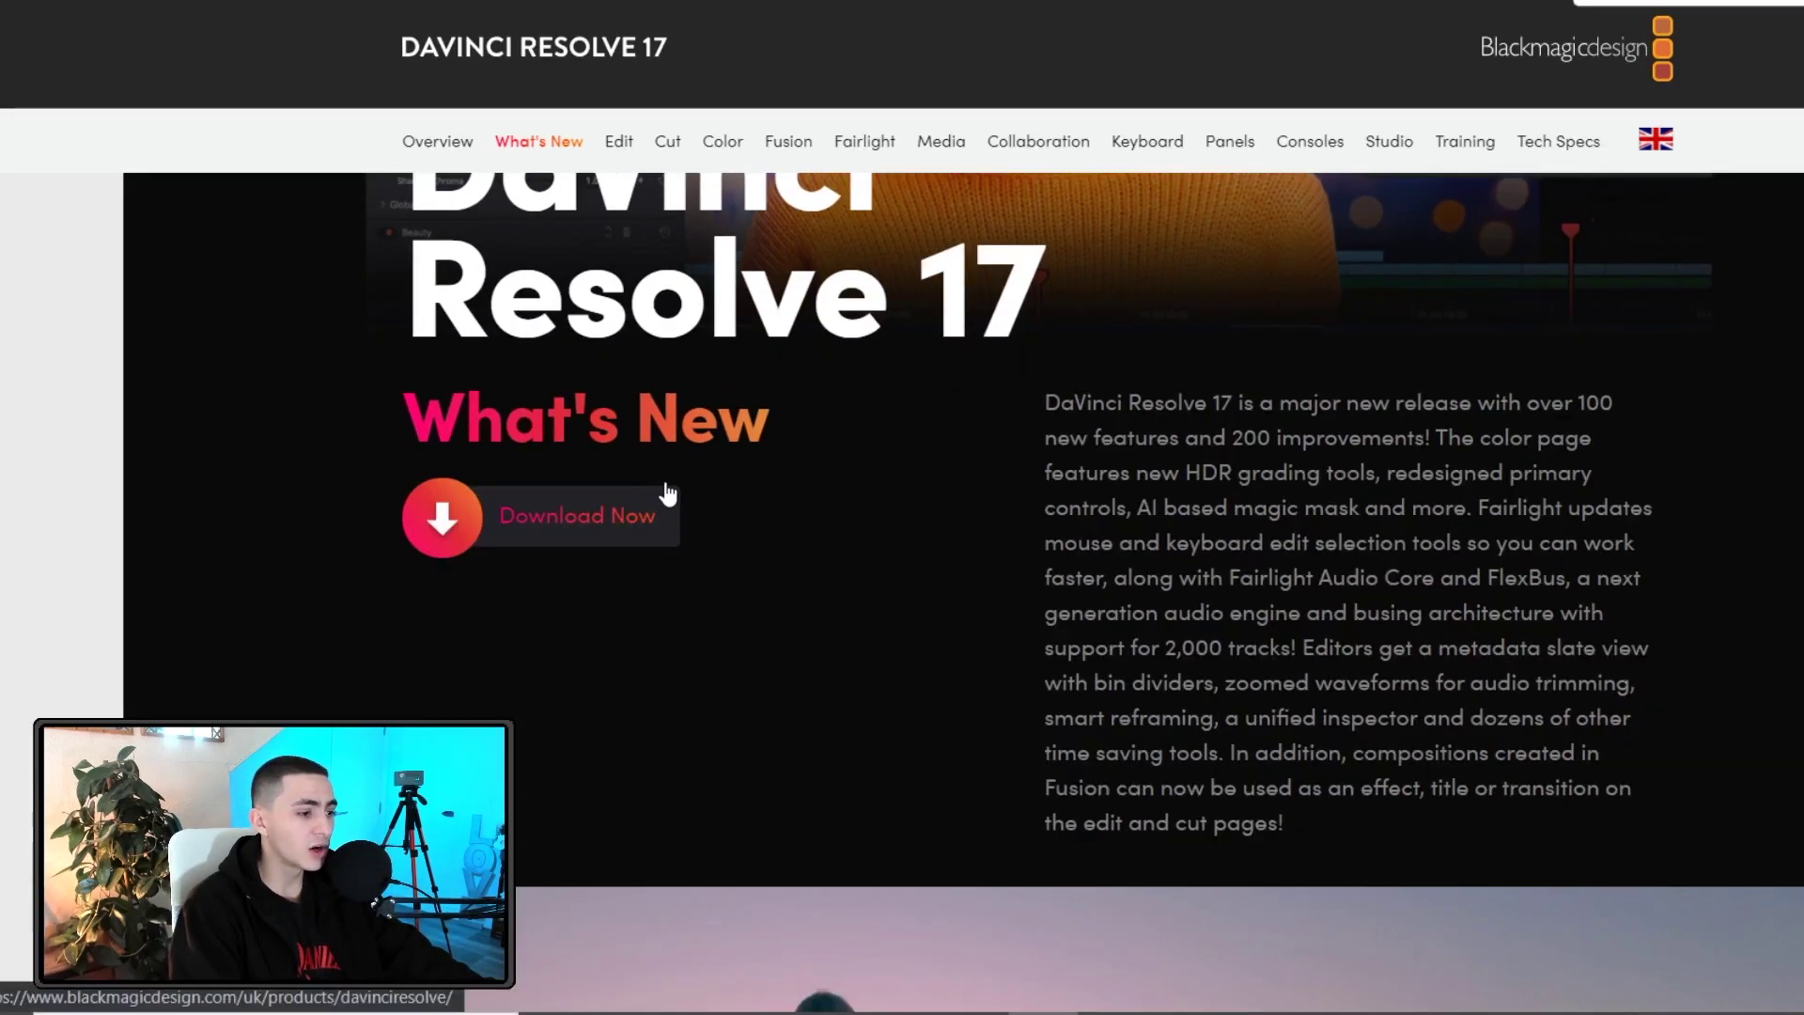
click(664, 498)
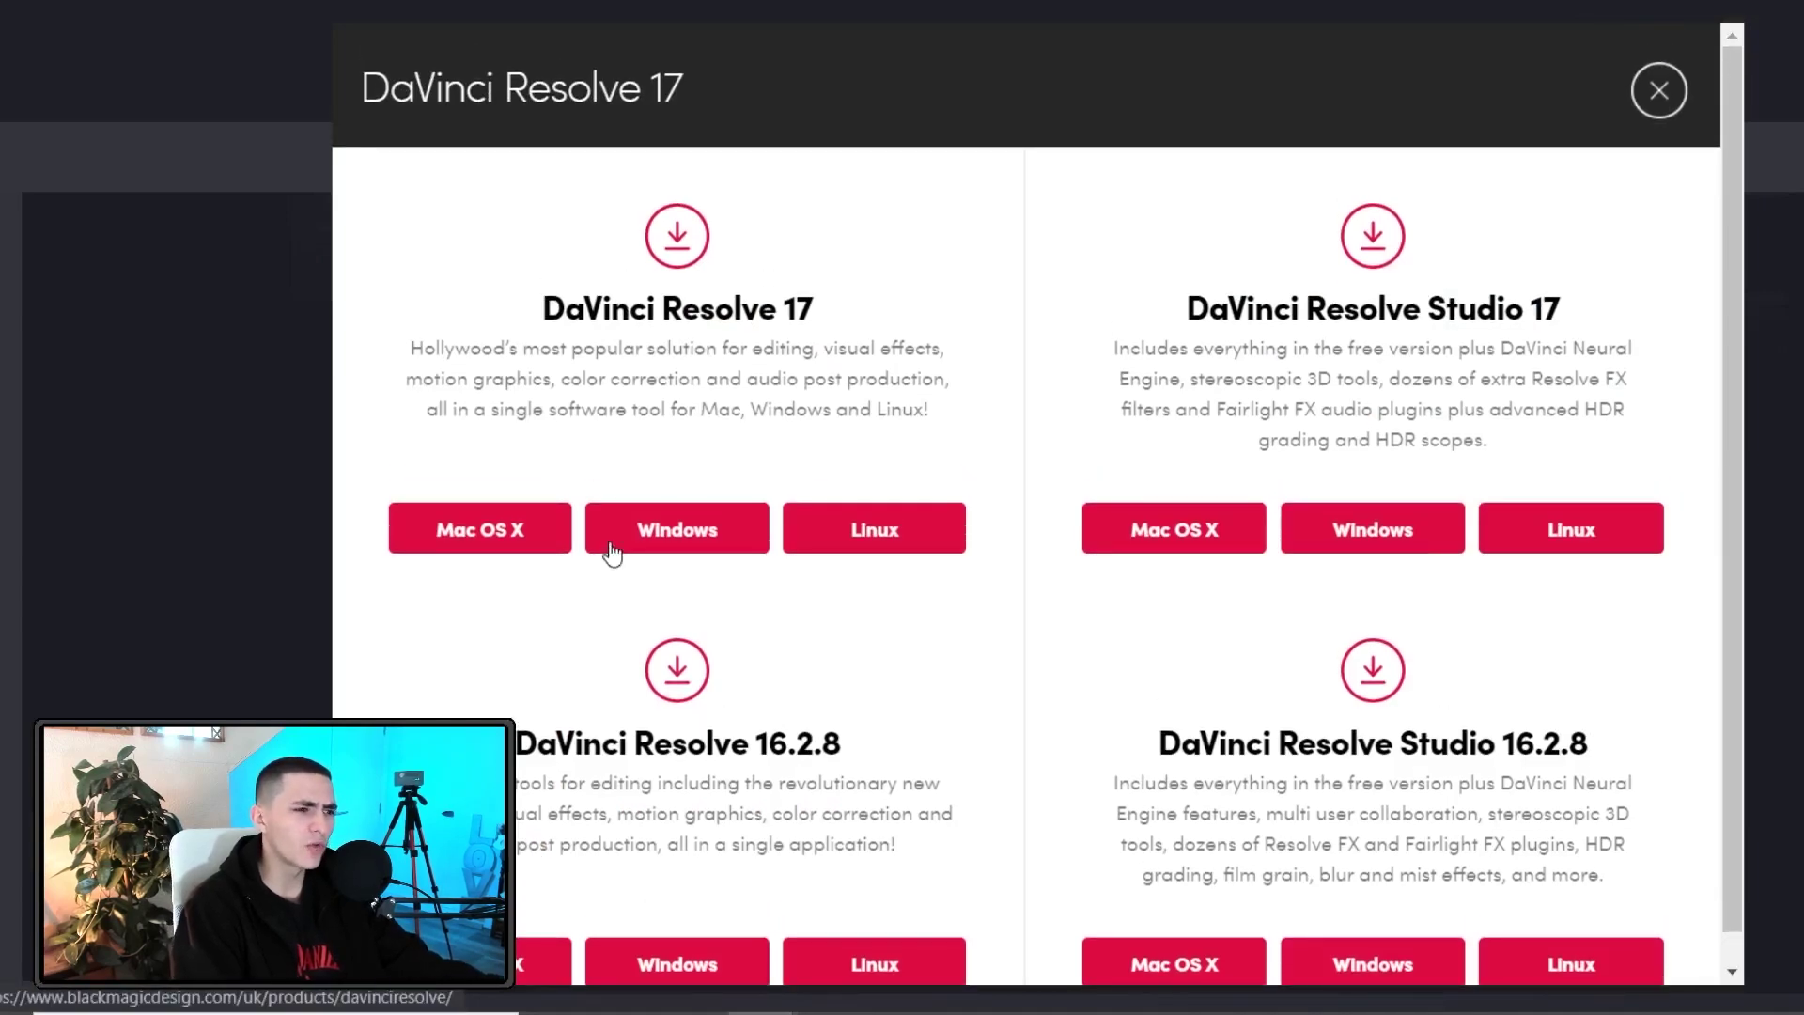
Step: Compare the download descriptions of the free DaVinci Resolve 17 and DaVinci Resolve Studio 17
triple_click(770, 316)
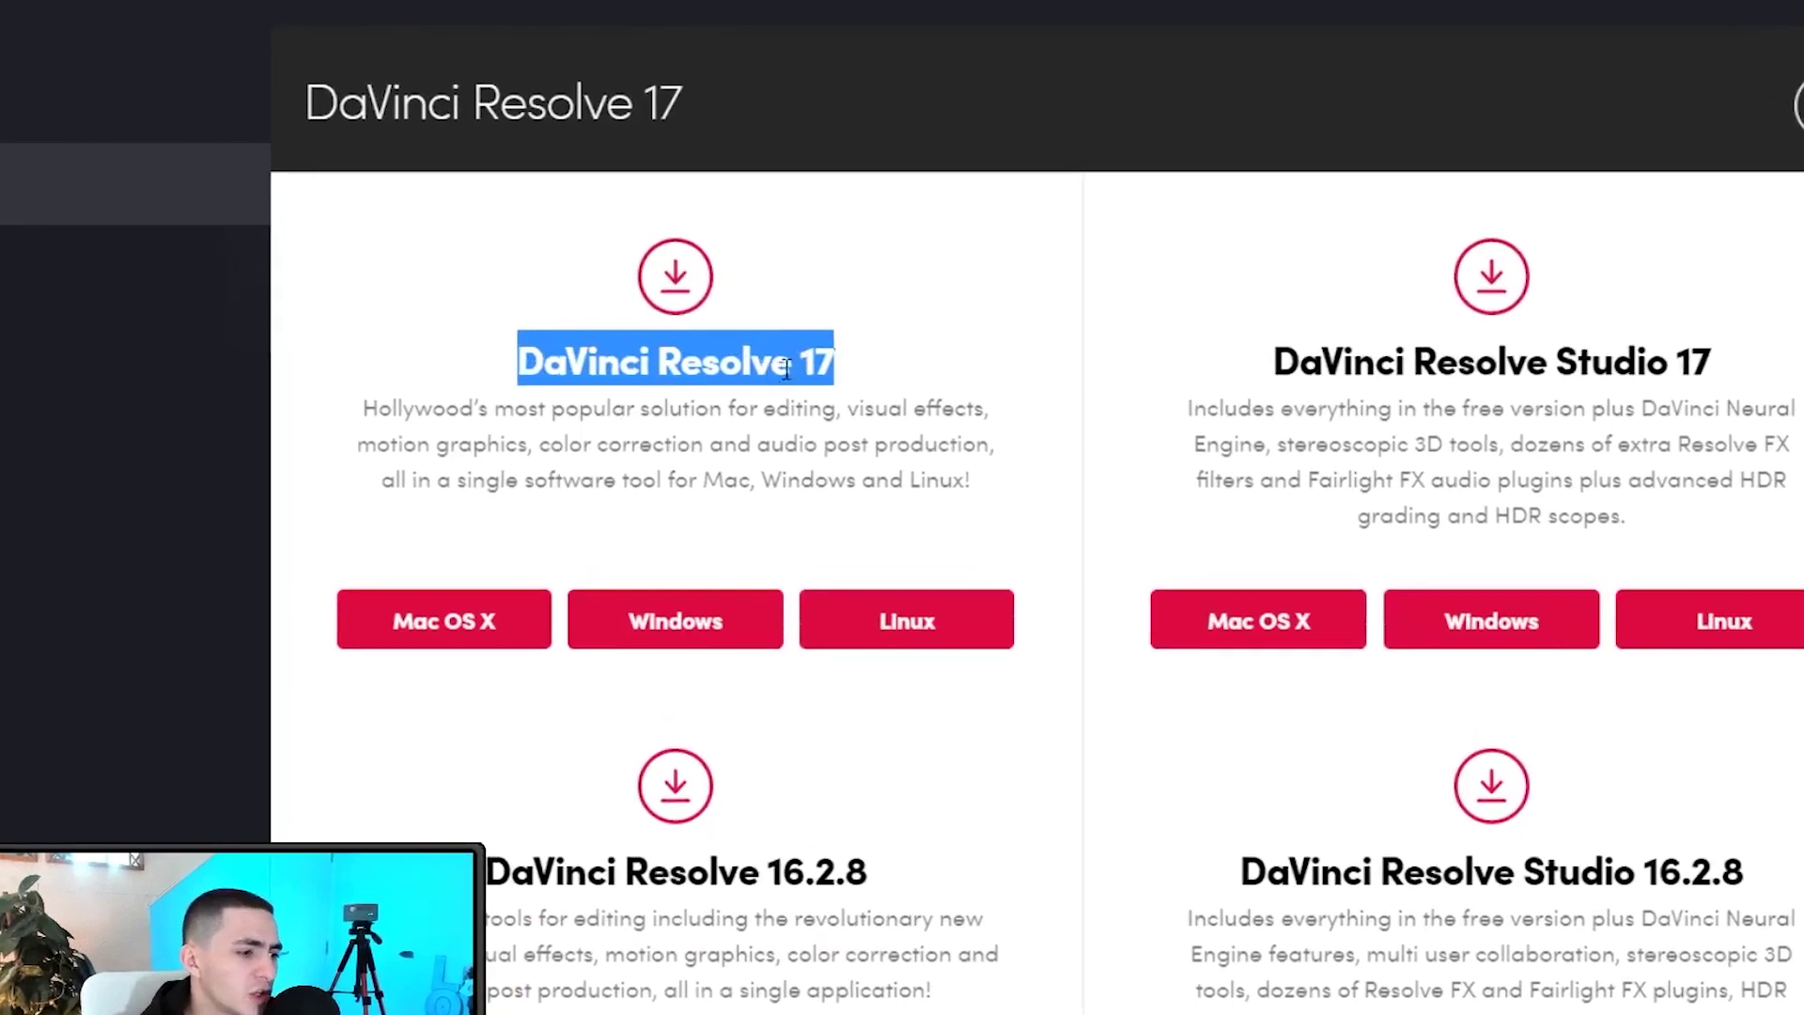
click(822, 109)
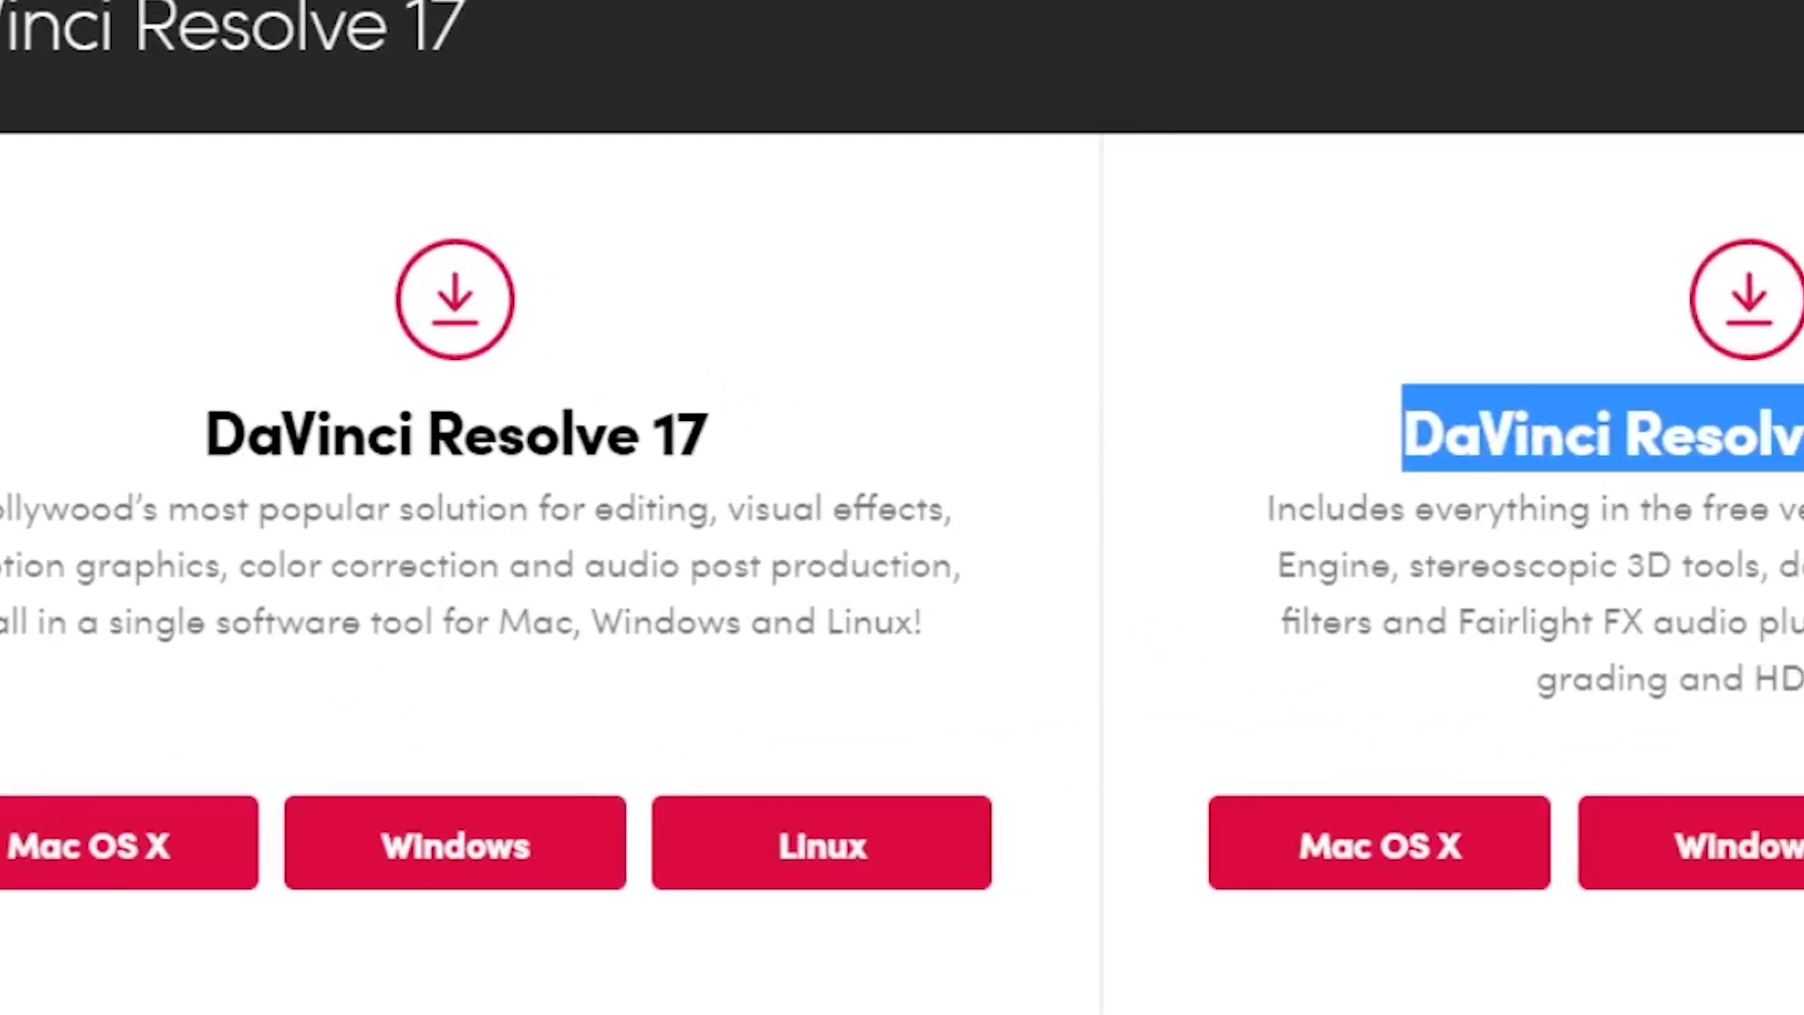
click(1297, 483)
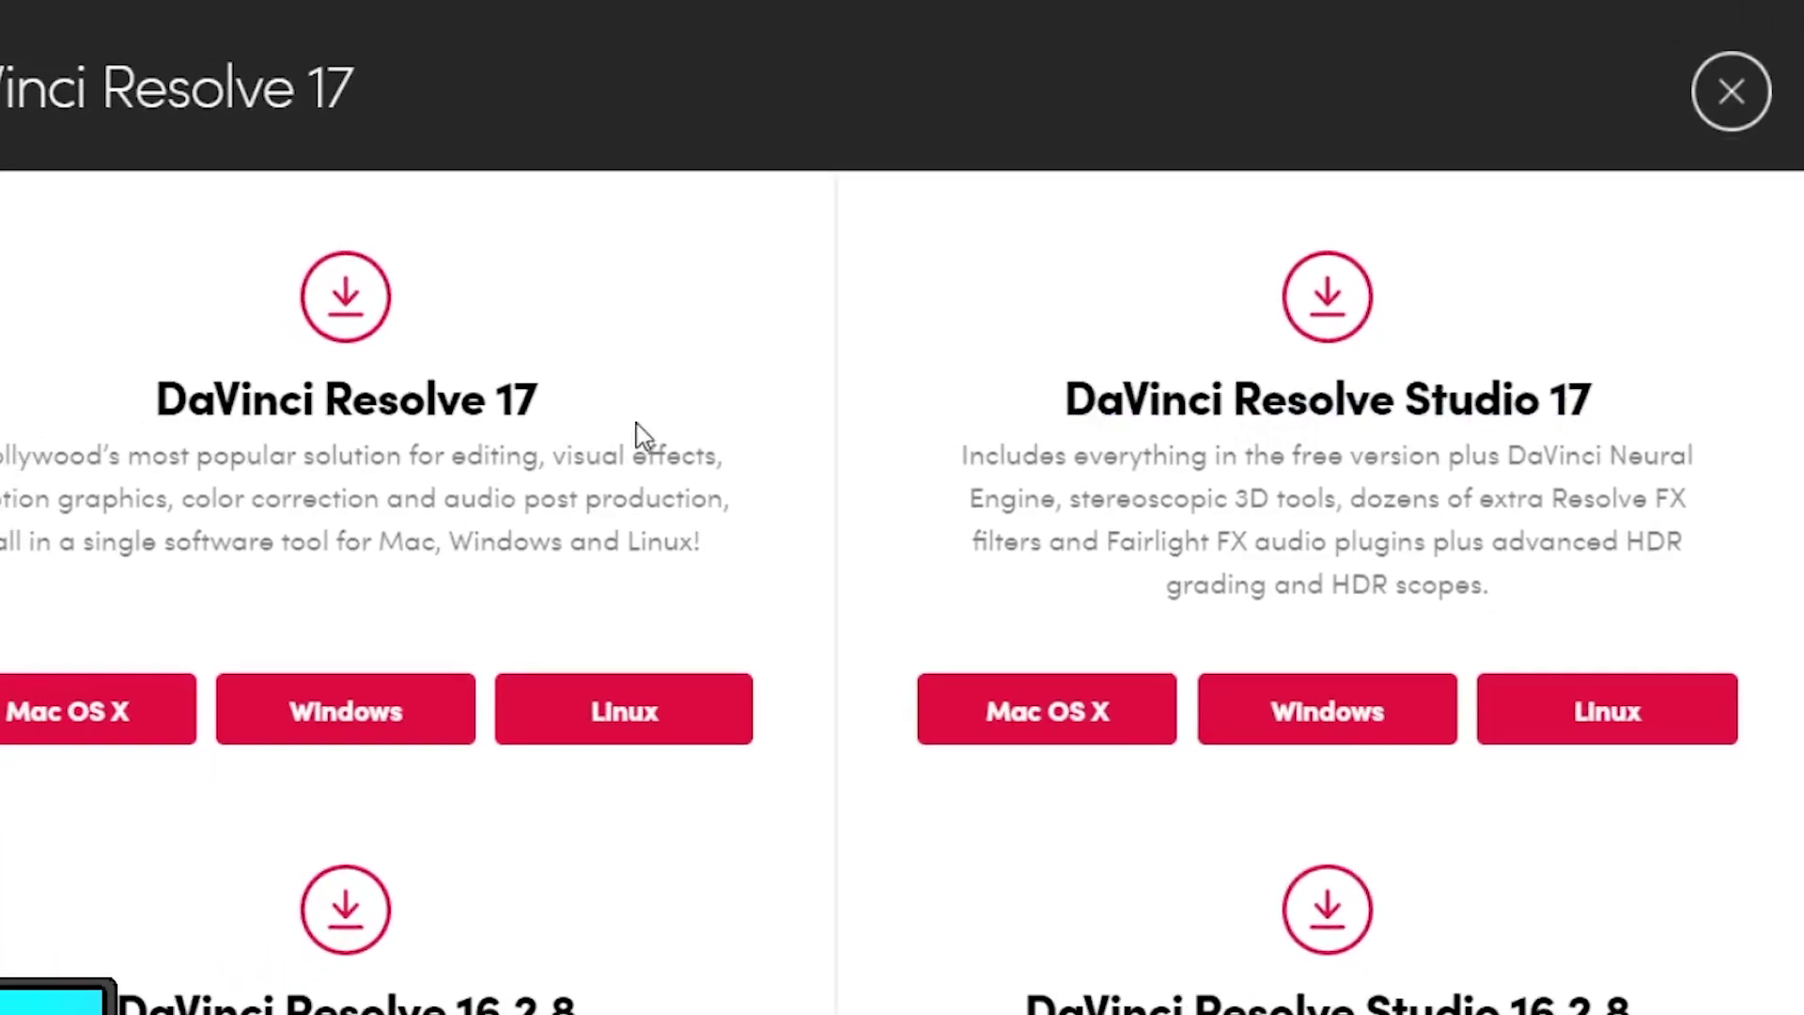
triple_click(1637, 337)
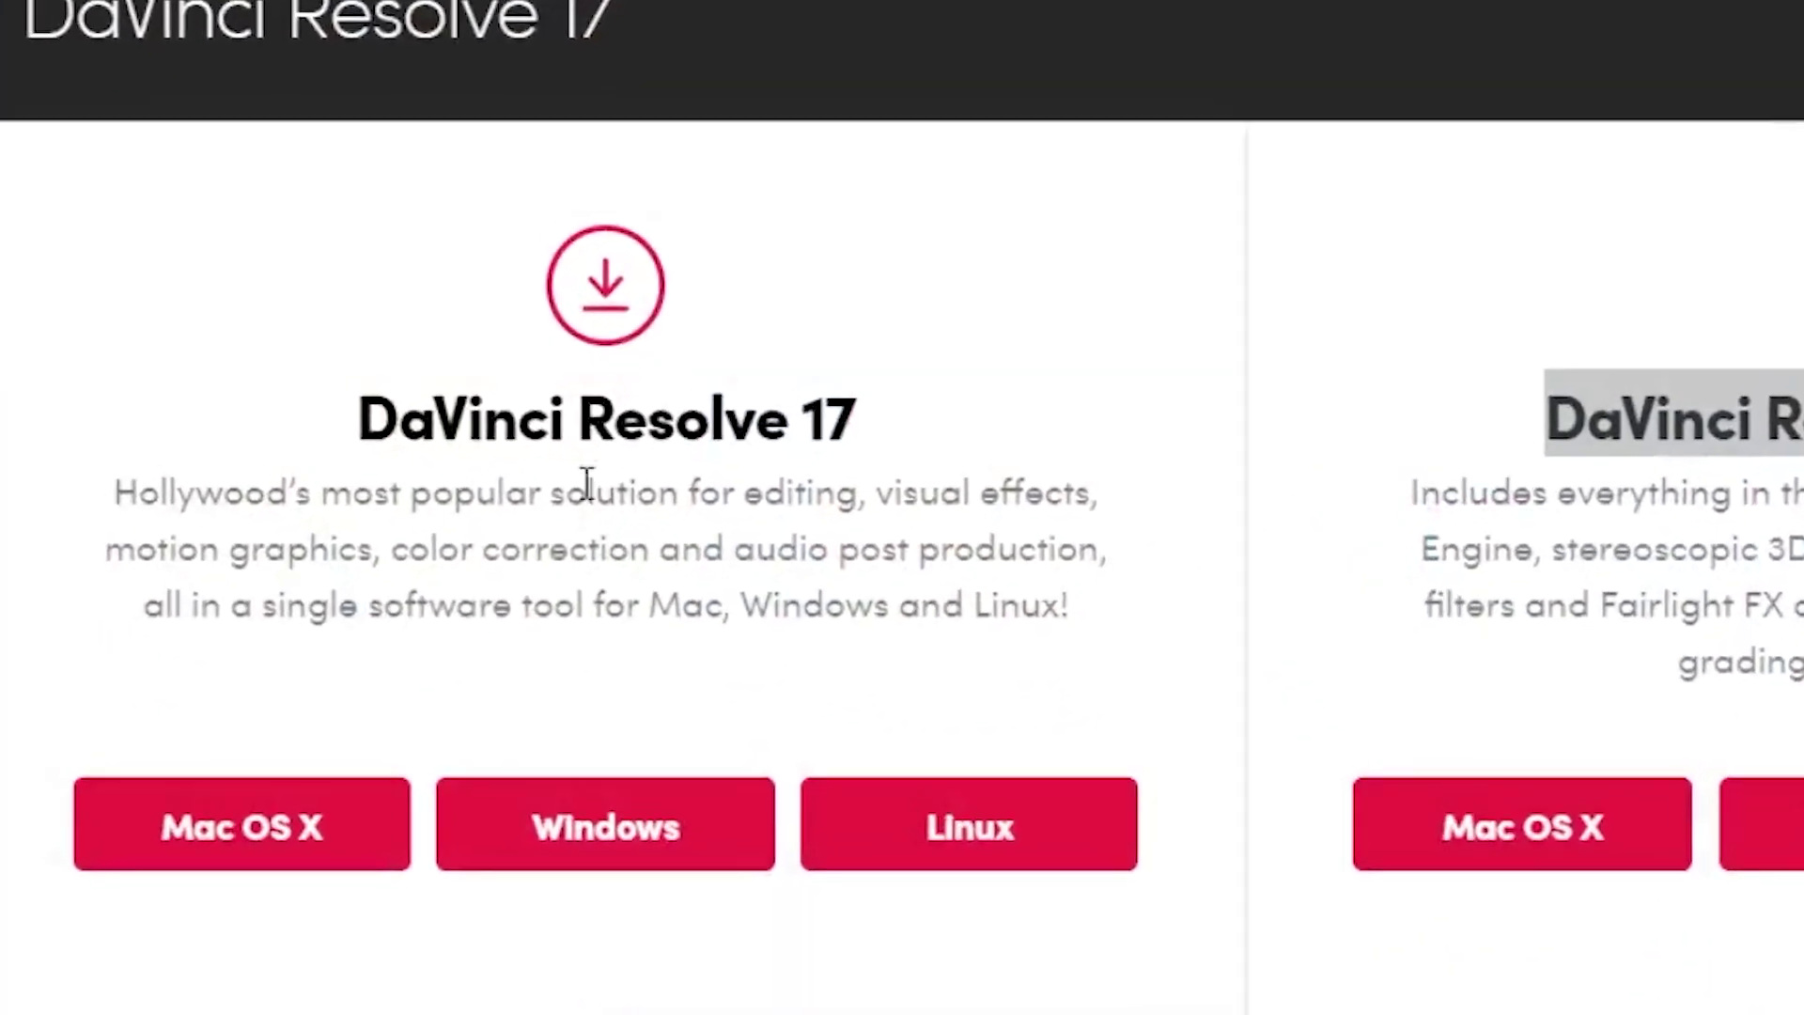
double_click(475, 493)
click(403, 554)
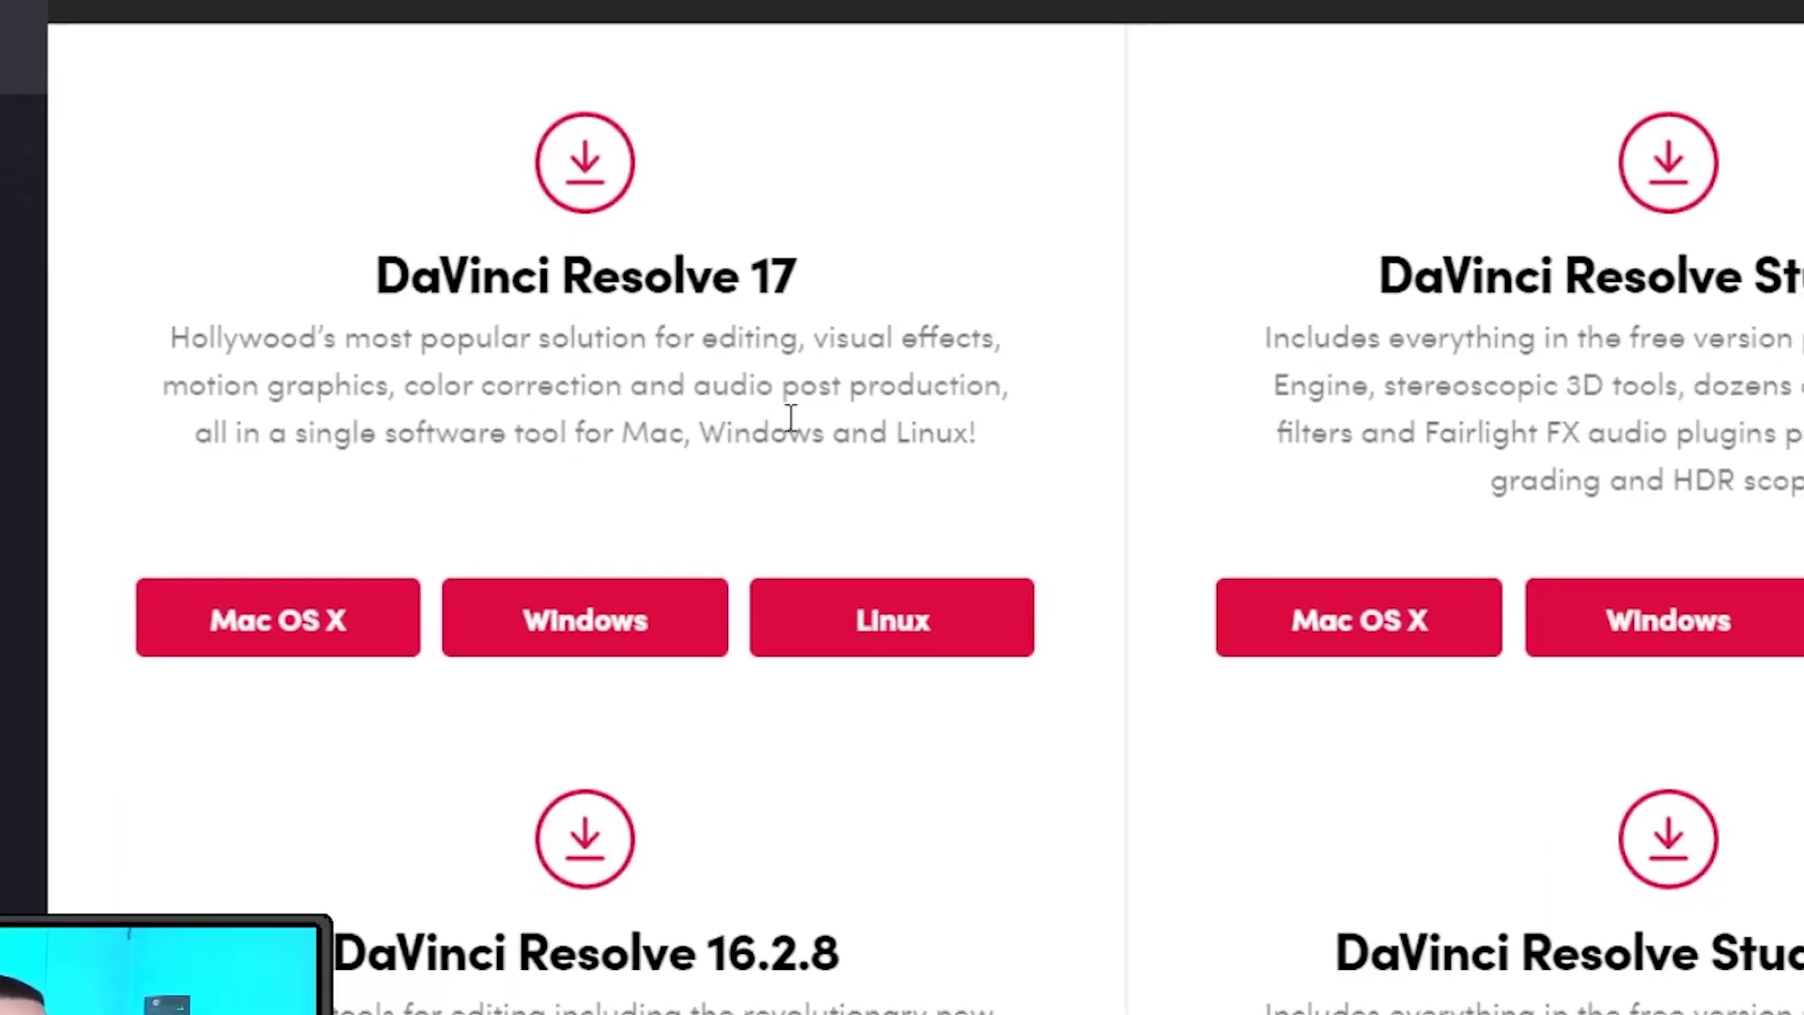
drag(618, 439, 697, 422)
click(700, 411)
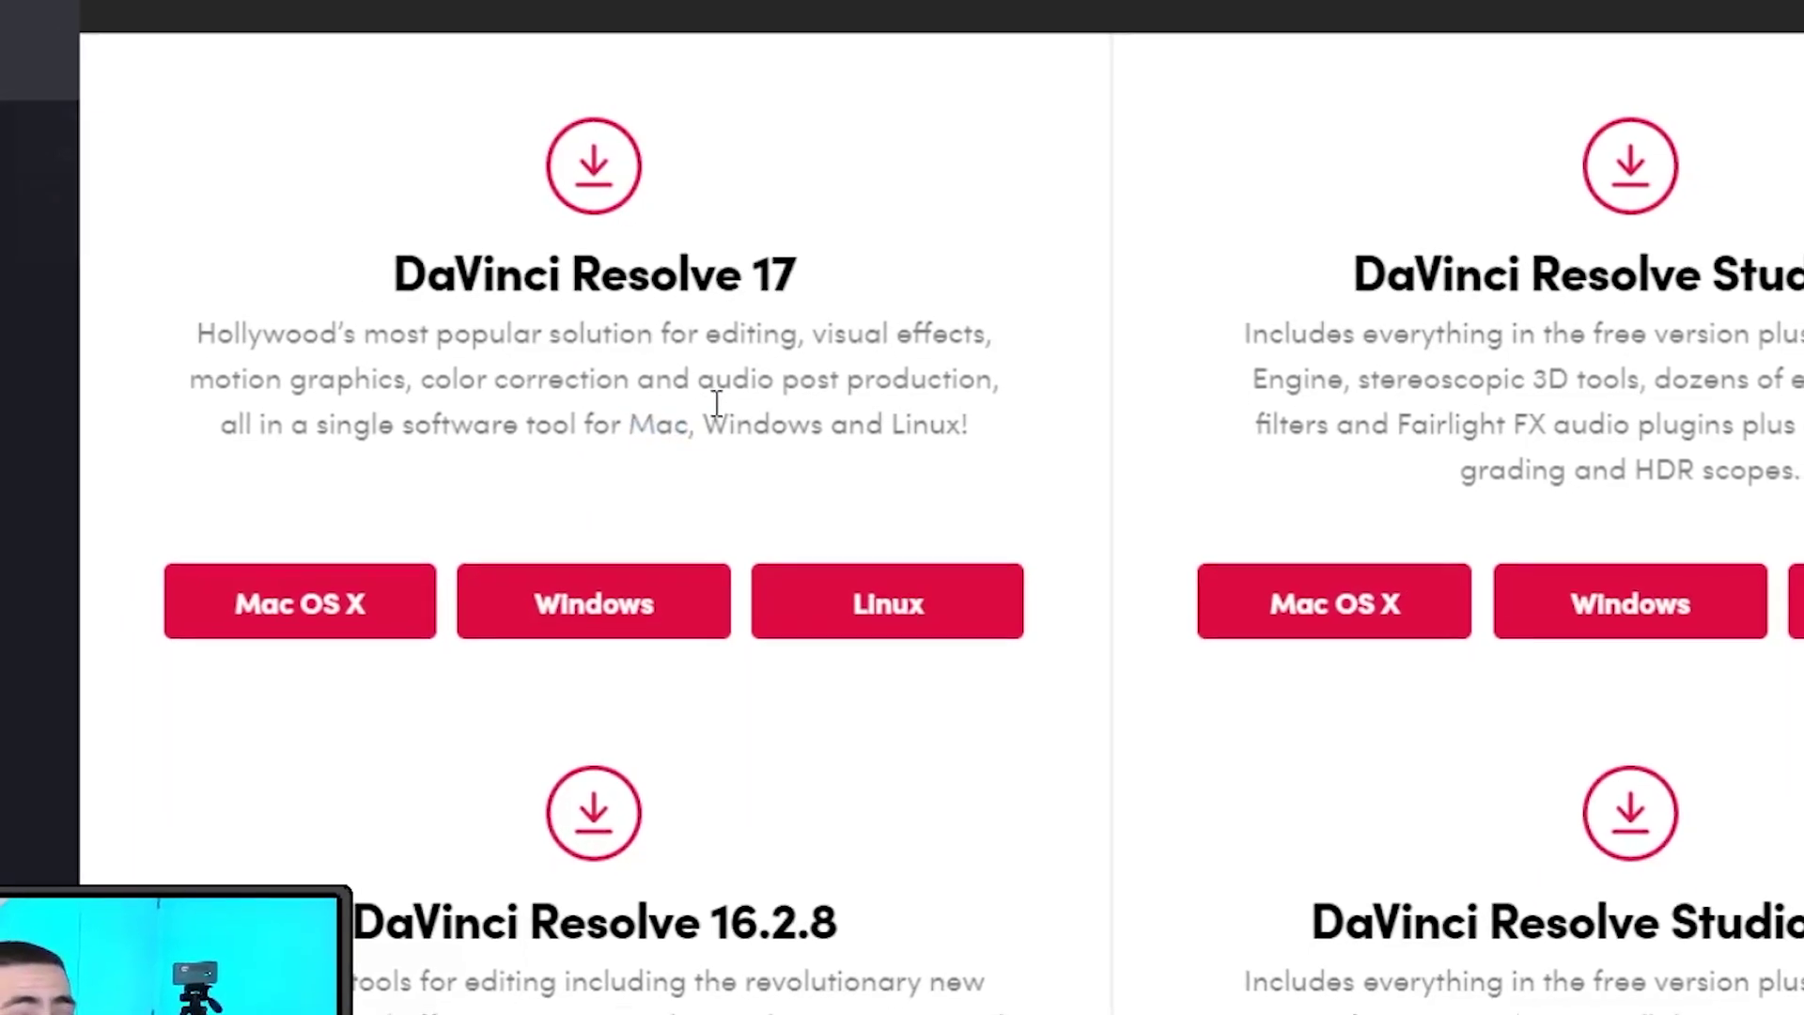
triple_click(712, 406)
click(736, 310)
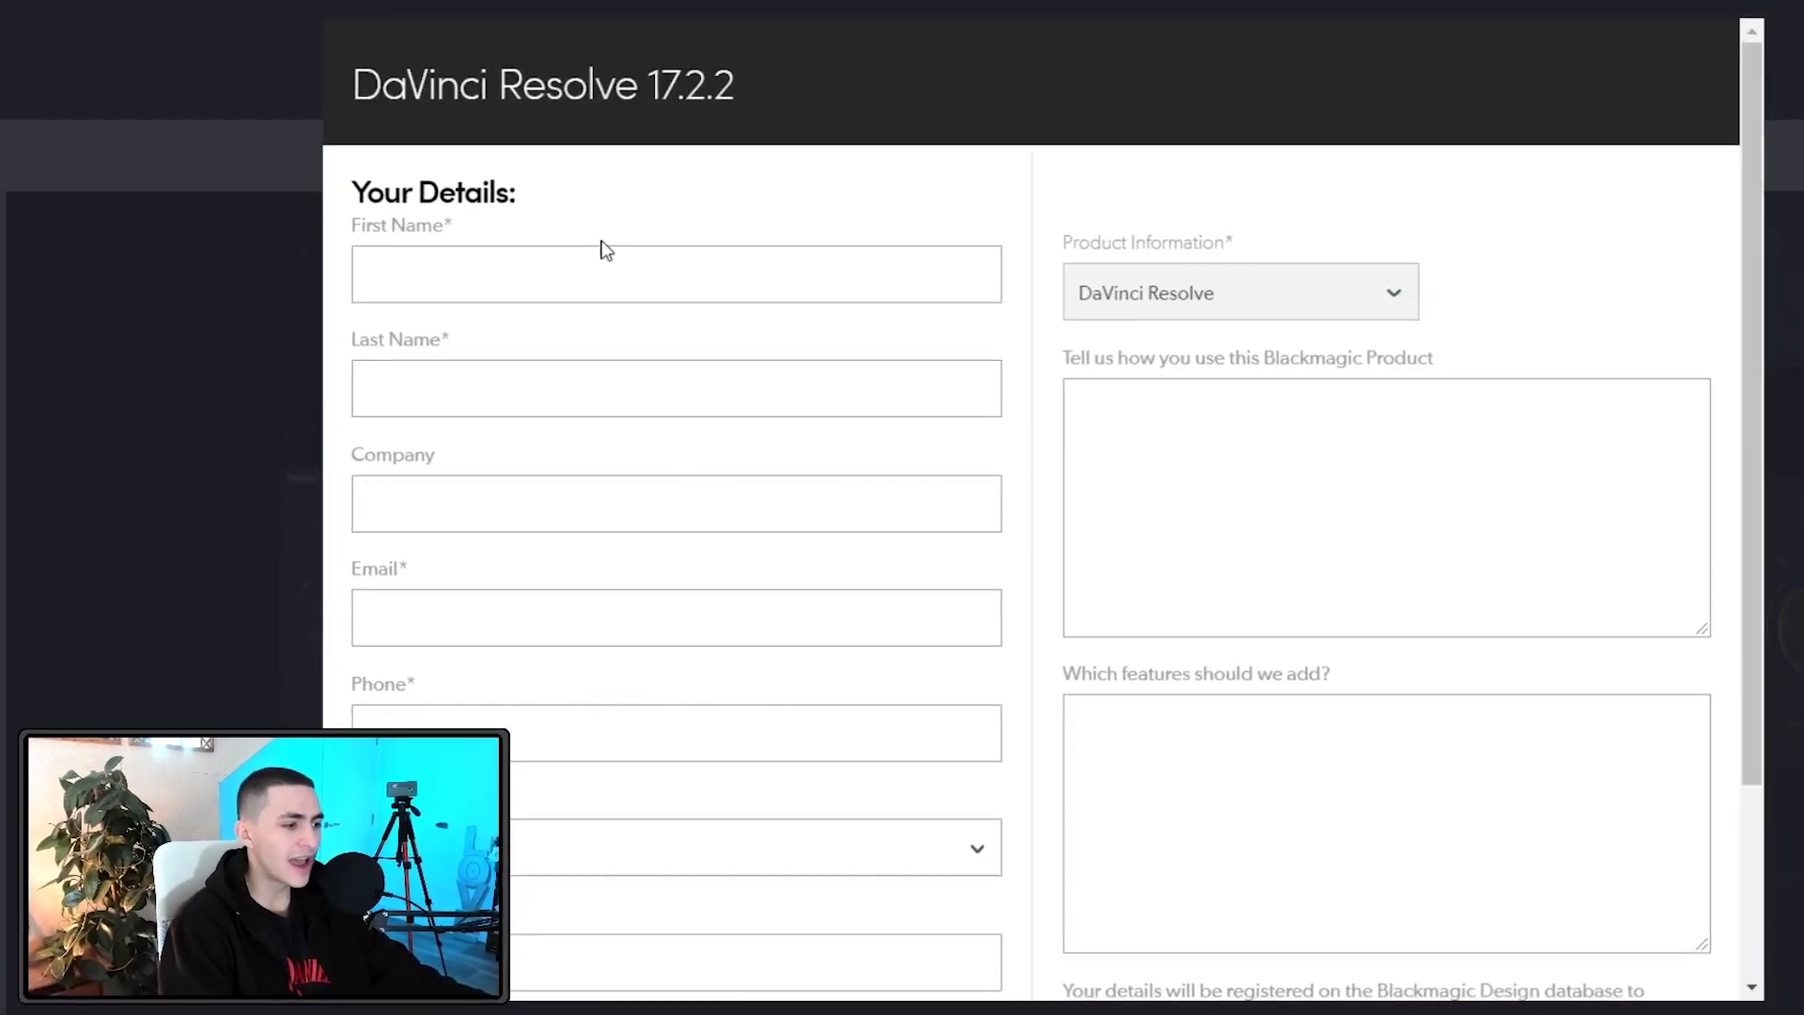
Step: Fill in the DaVinci Resolve 17.2.2 registration form with a saved autofill entry for the personal and contact details
click(620, 273)
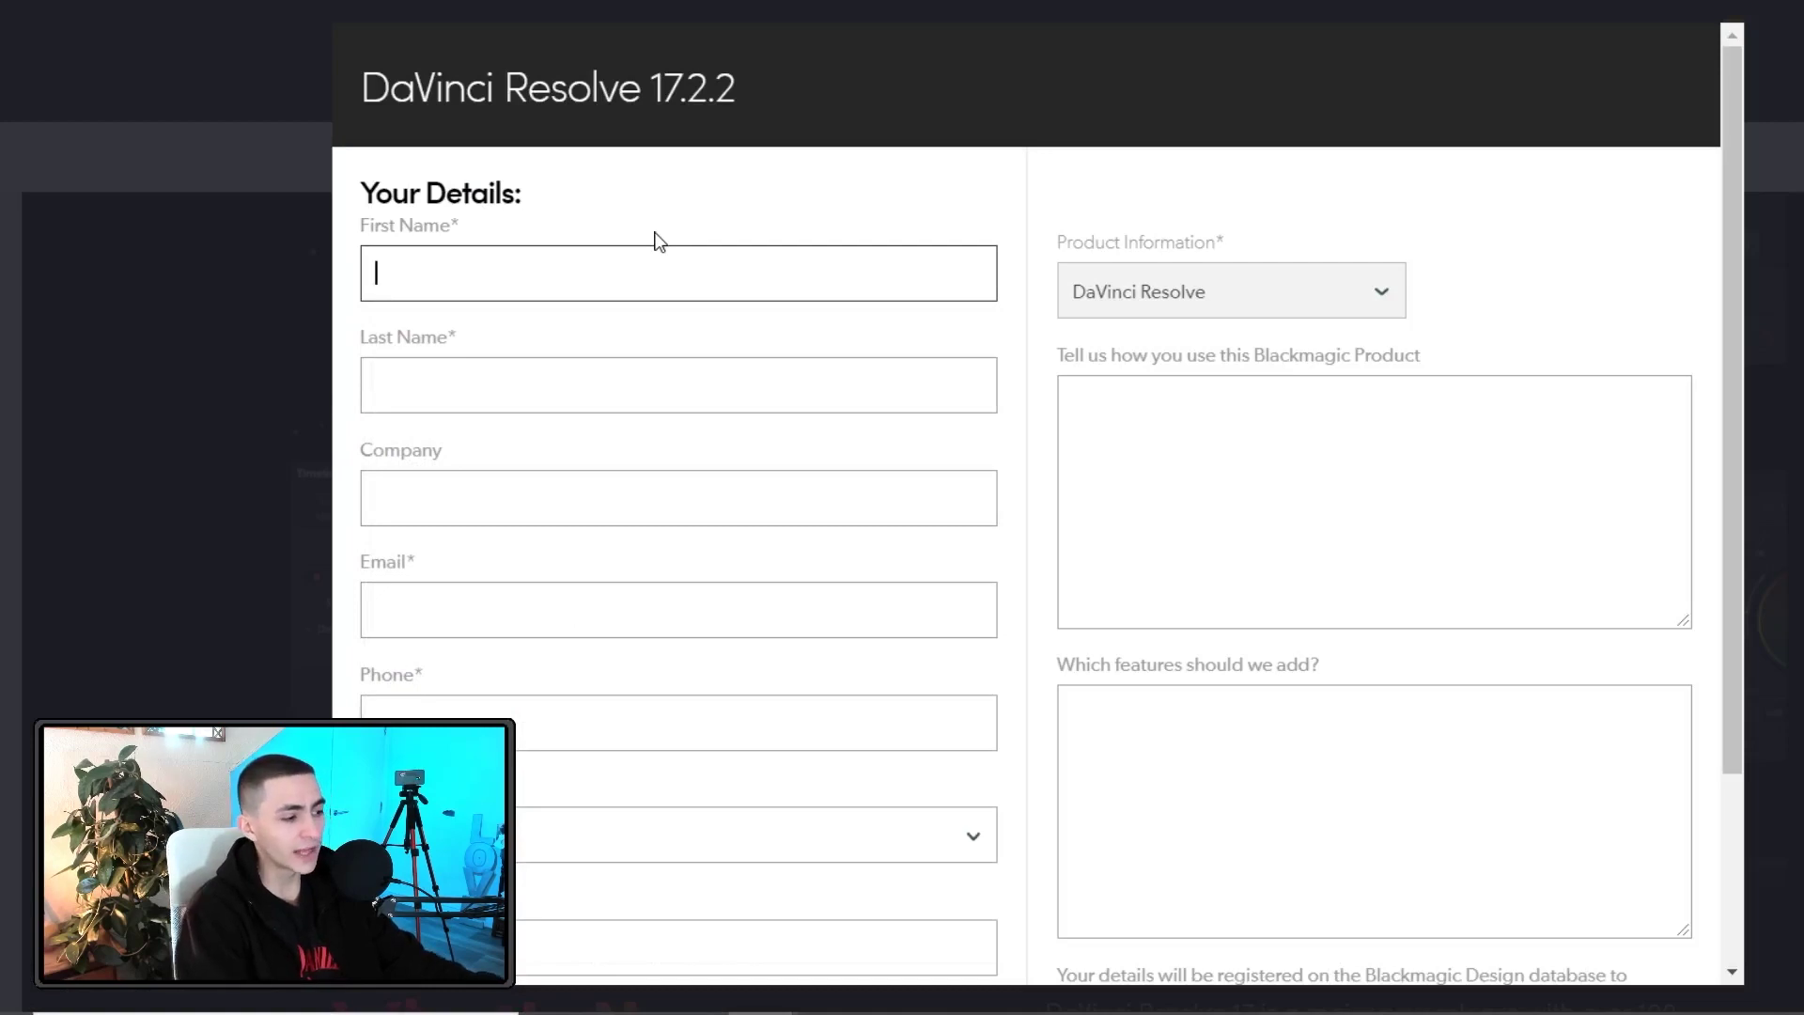
click(610, 263)
key(Down)
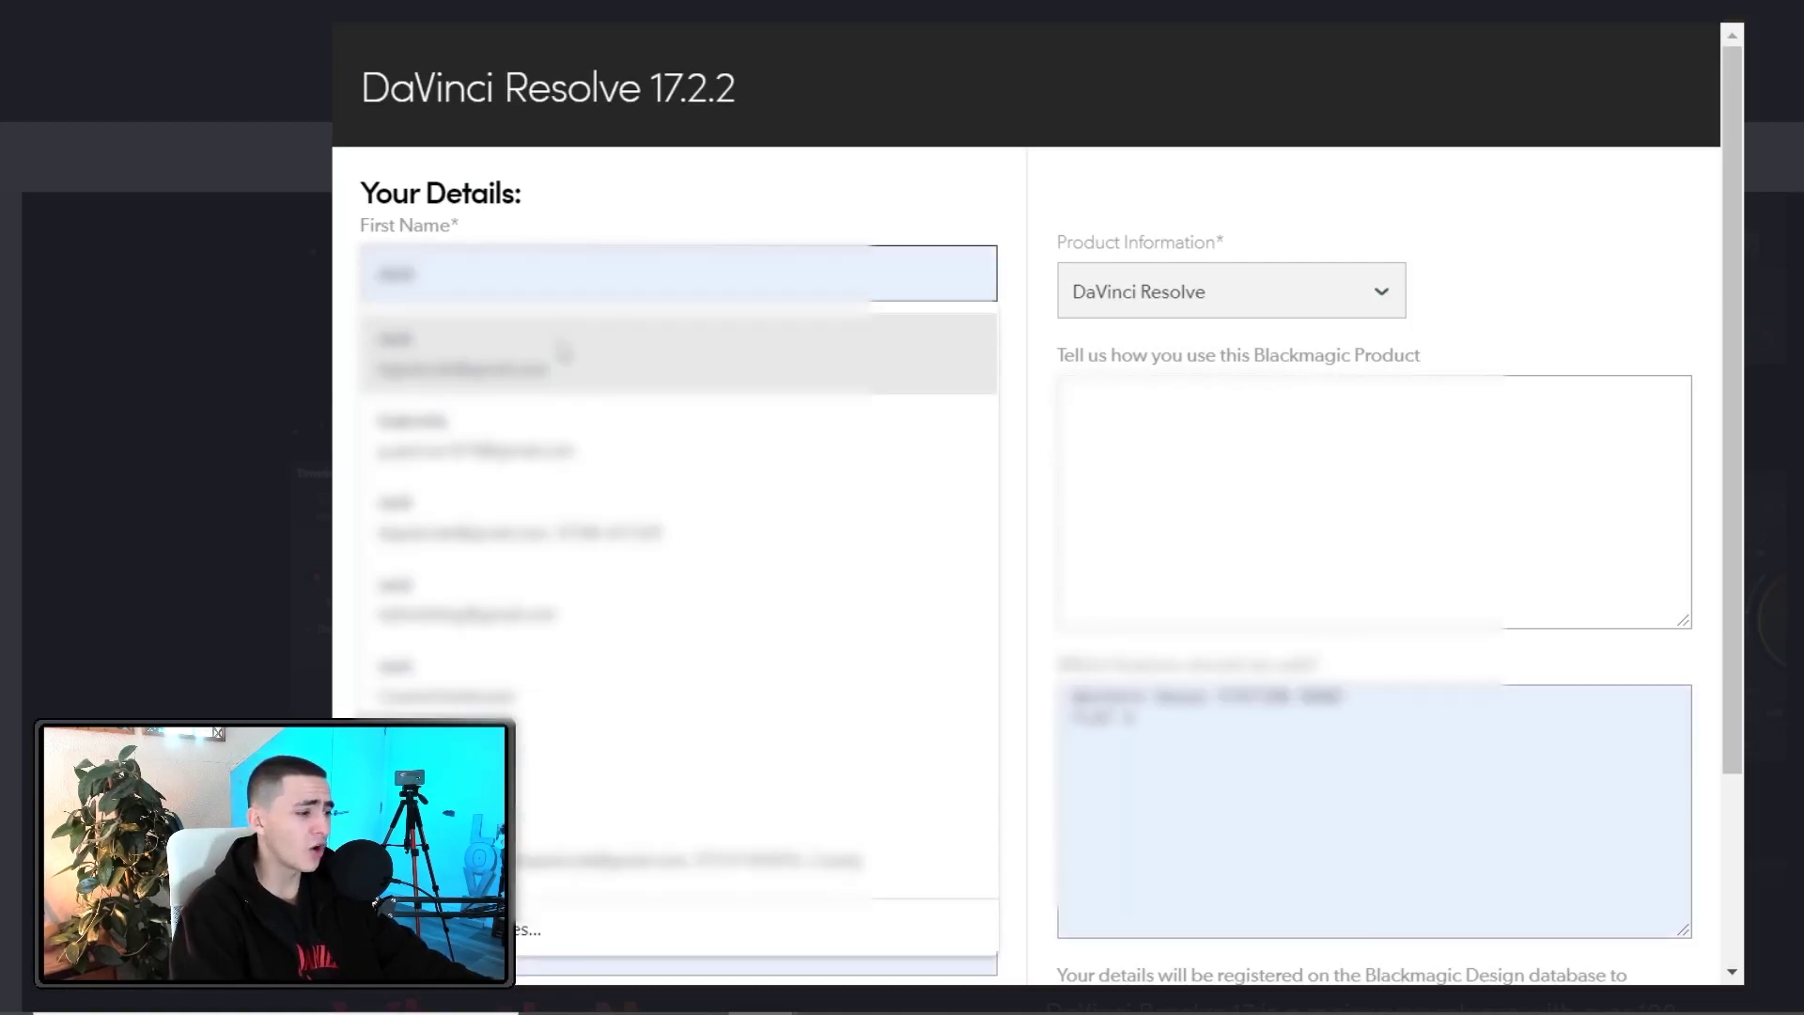
key(Return)
scroll(670, 170, down, 3)
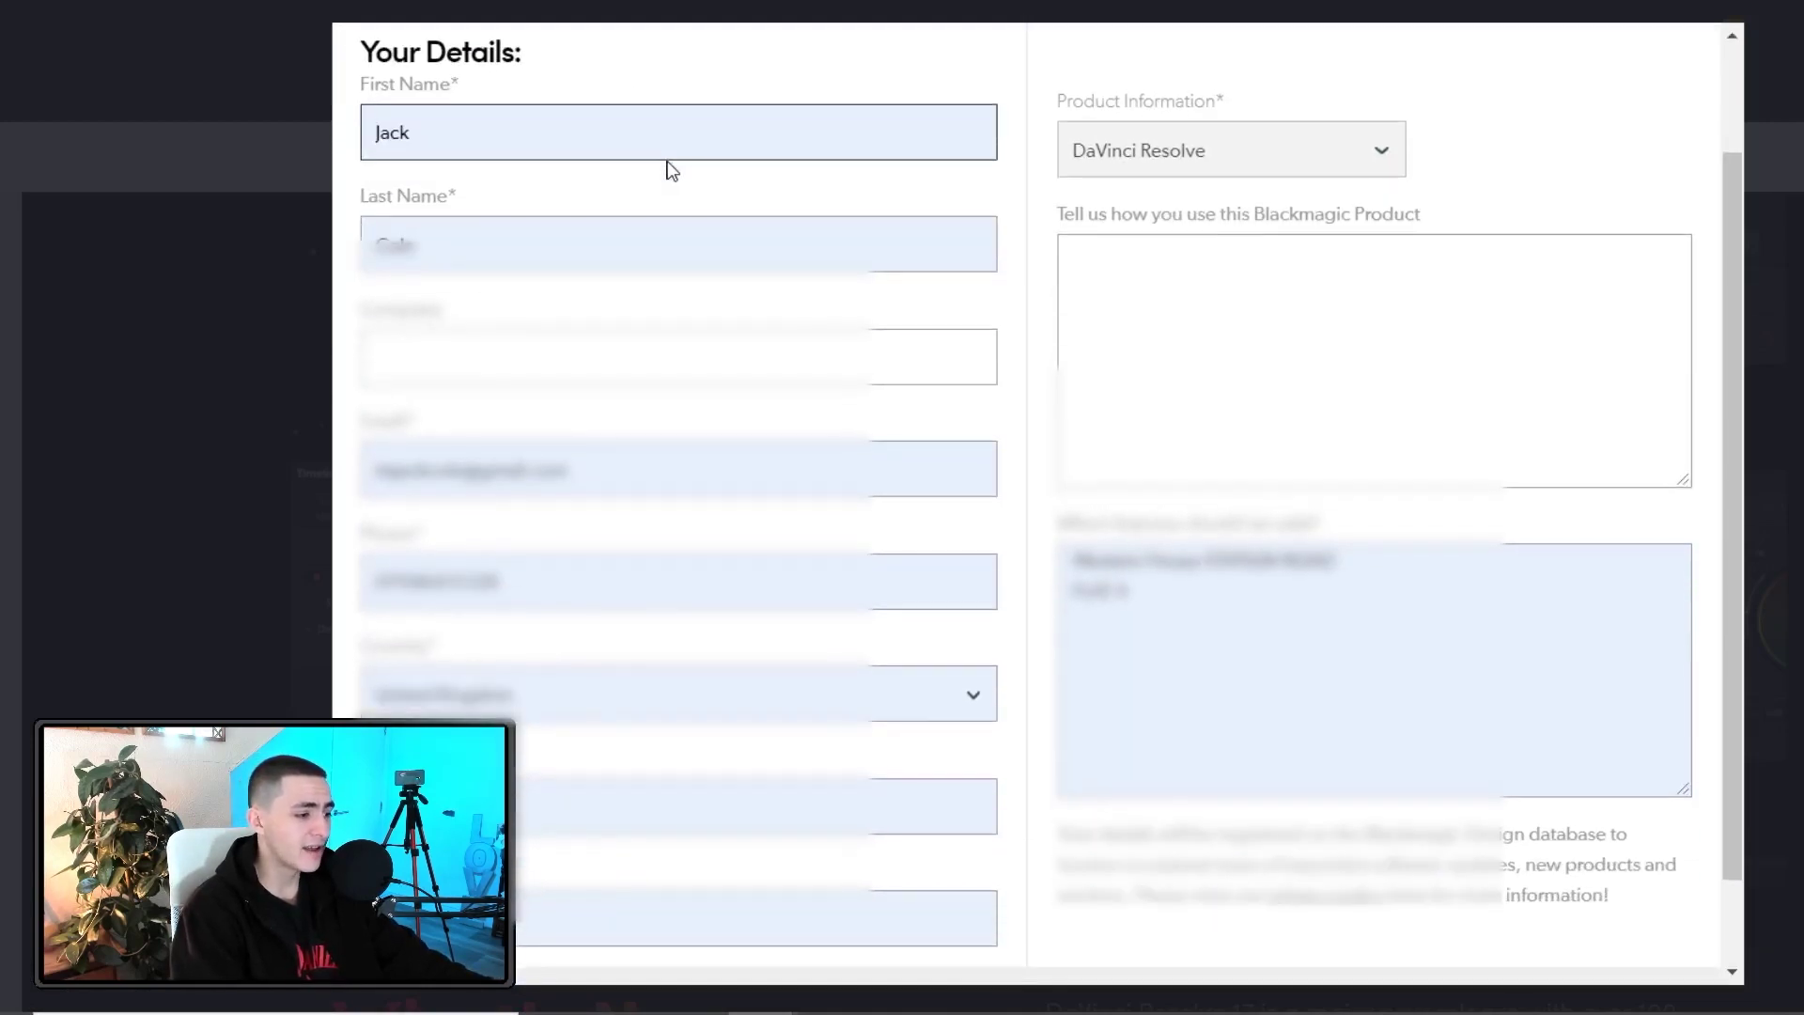
Step: Clear the autofilled address from the field asking which features should be added
click(1246, 565)
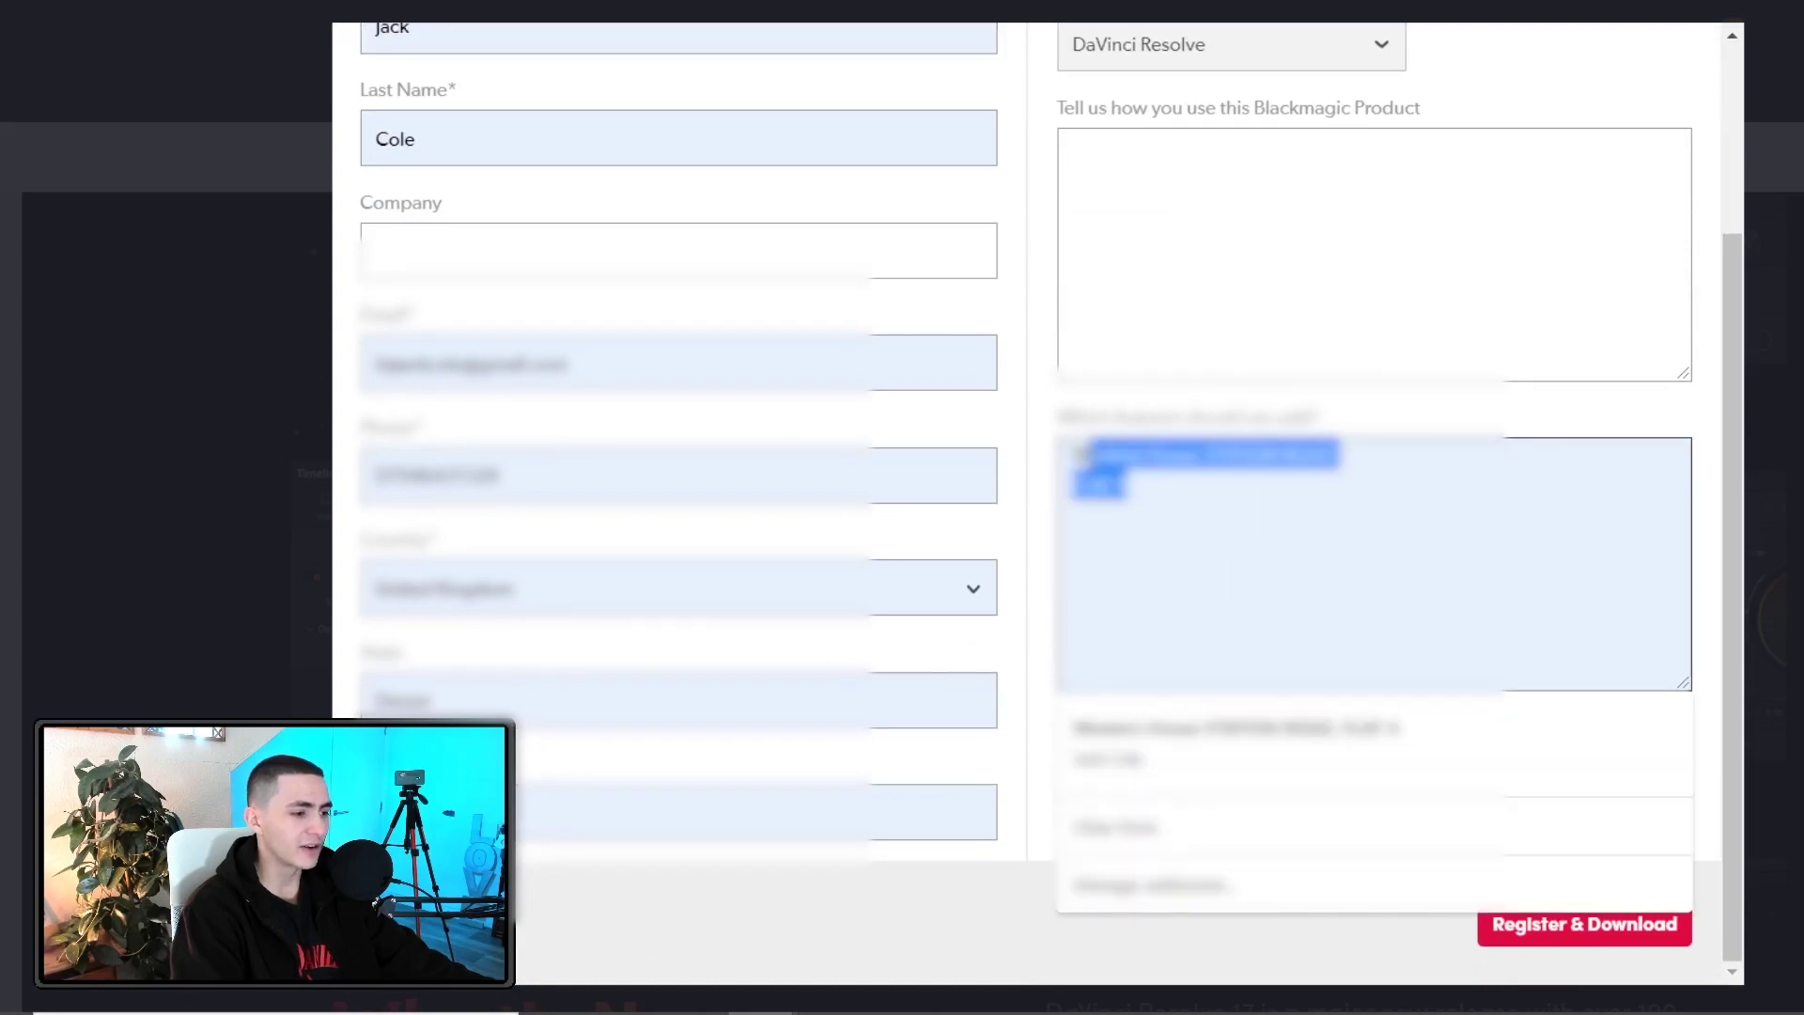
key(BackSpace)
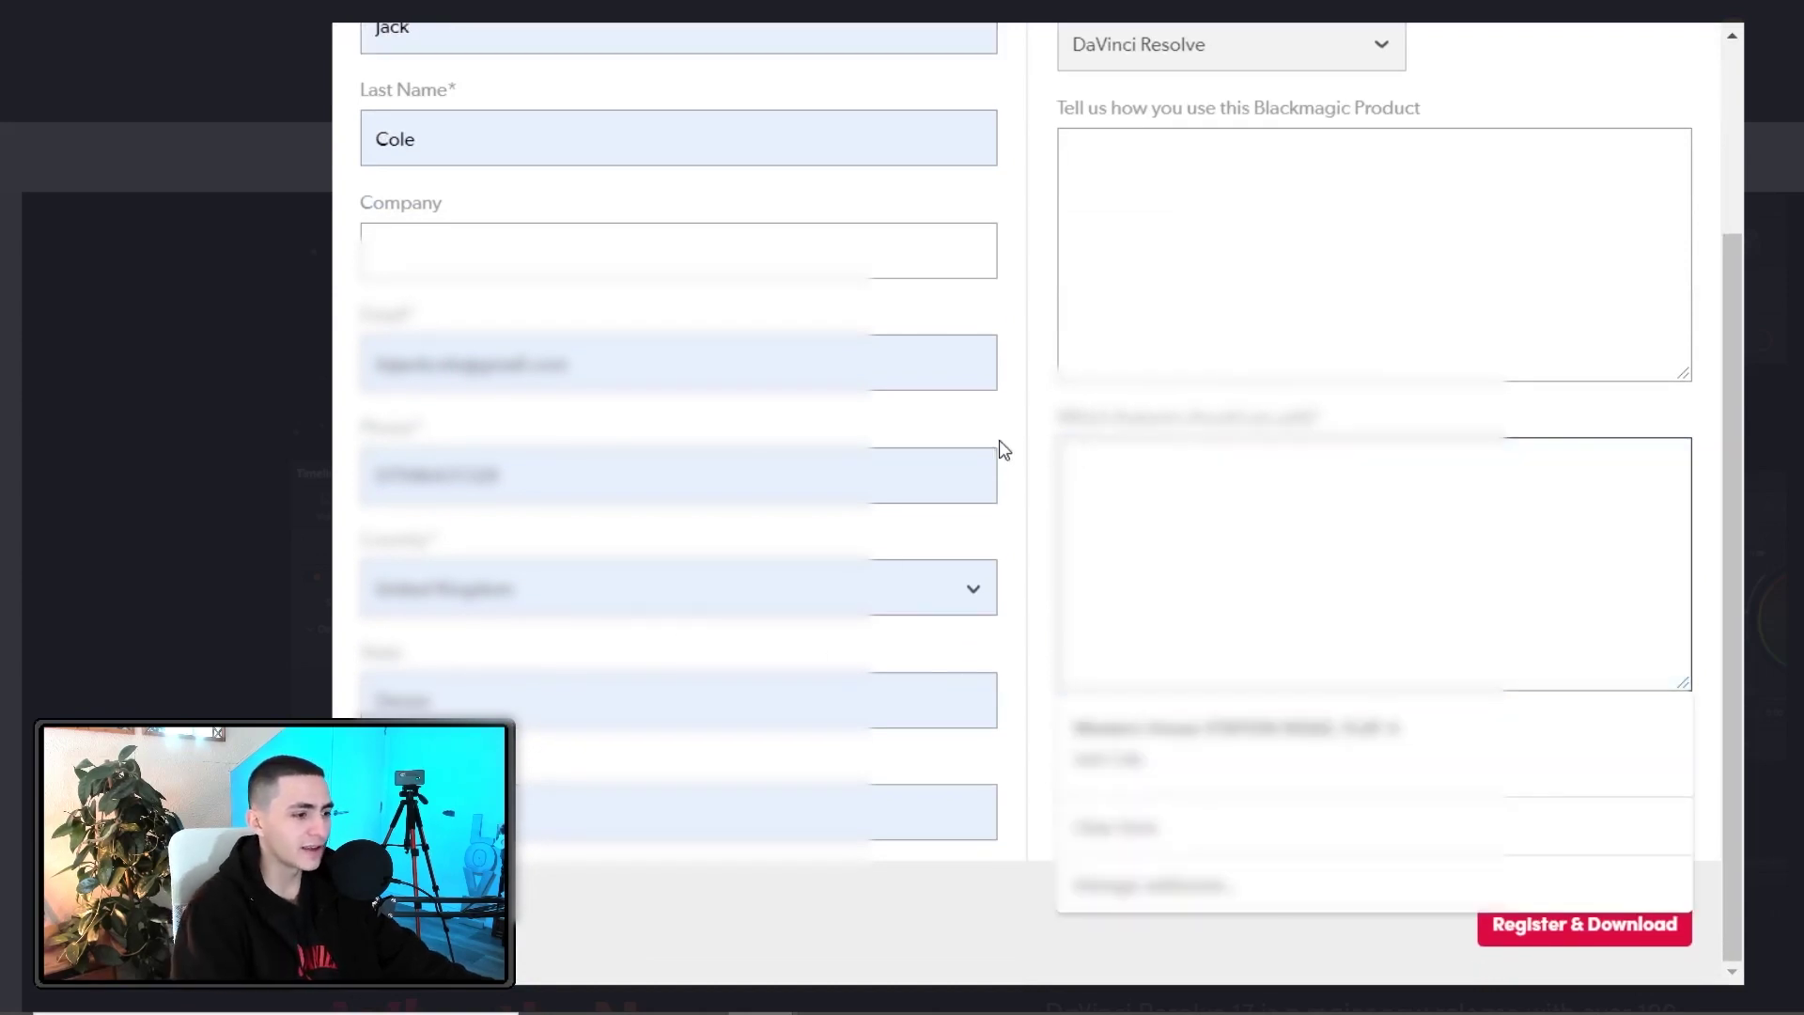
click(1039, 407)
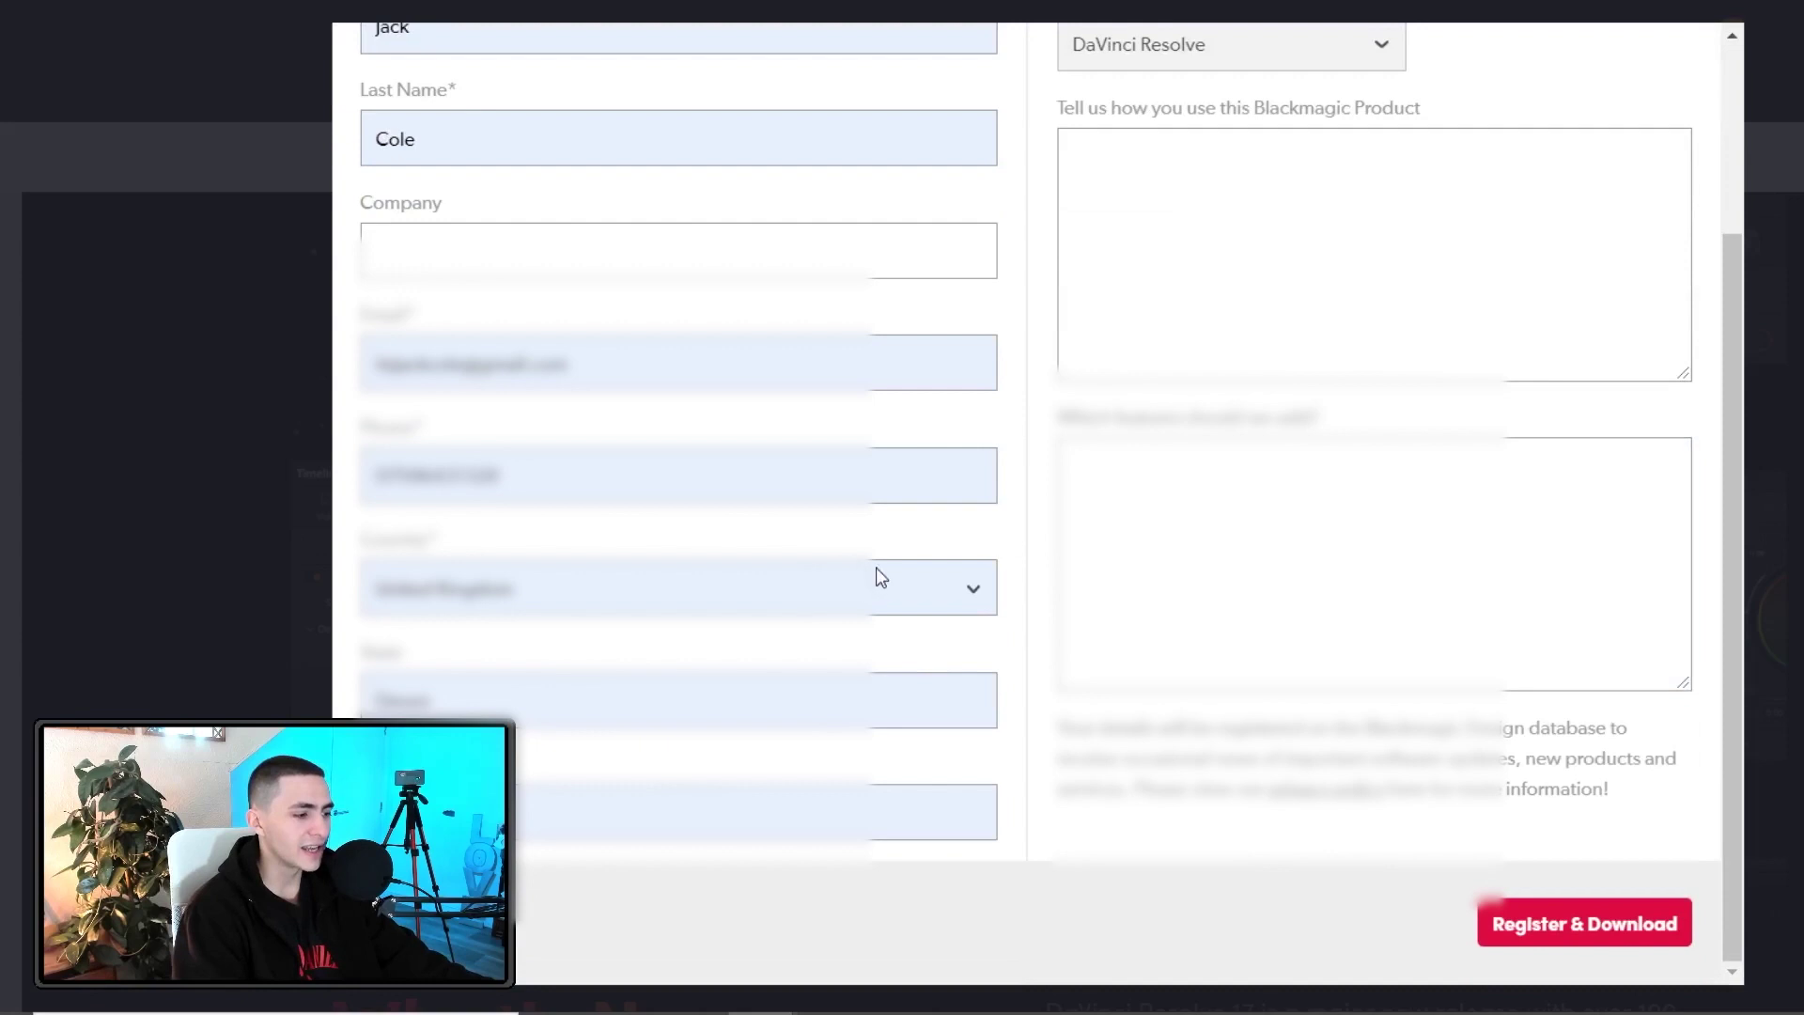
Step: Review the name, company, email, phone and location fields of the registration form
scroll(1043, 564, up, 3)
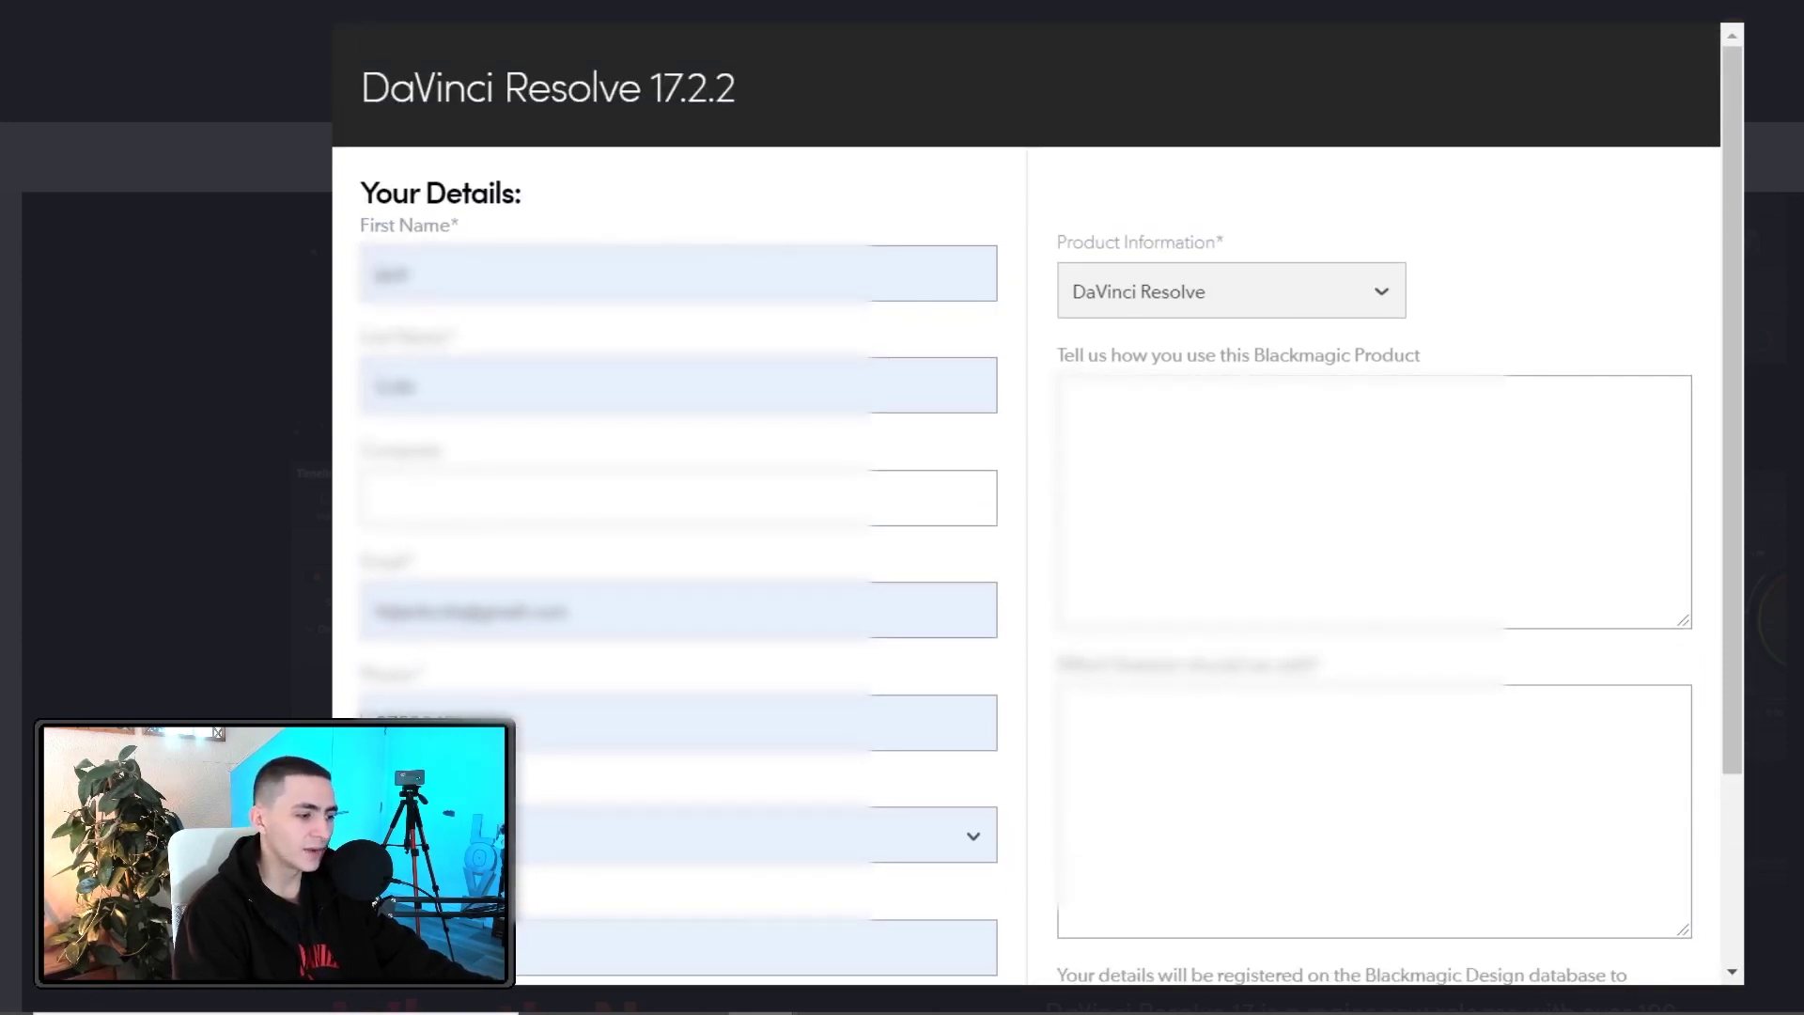
scroll(663, 708, down, 3)
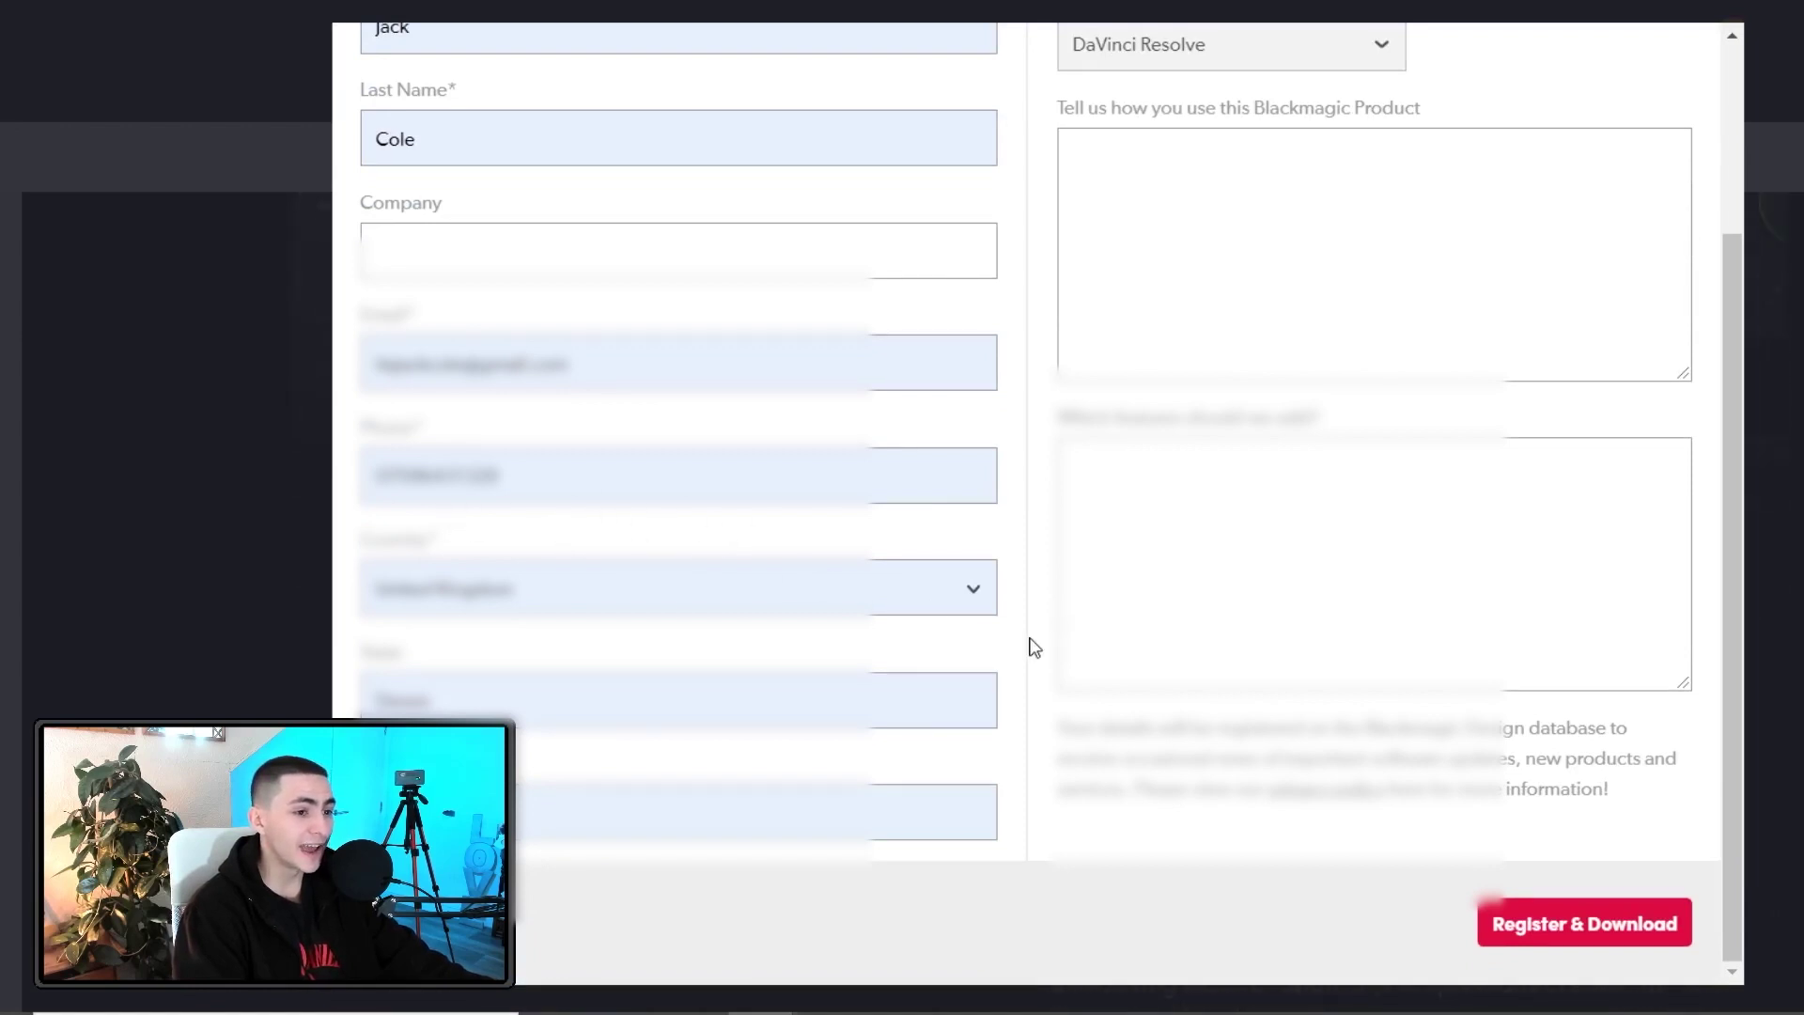
scroll(1033, 646, up, 3)
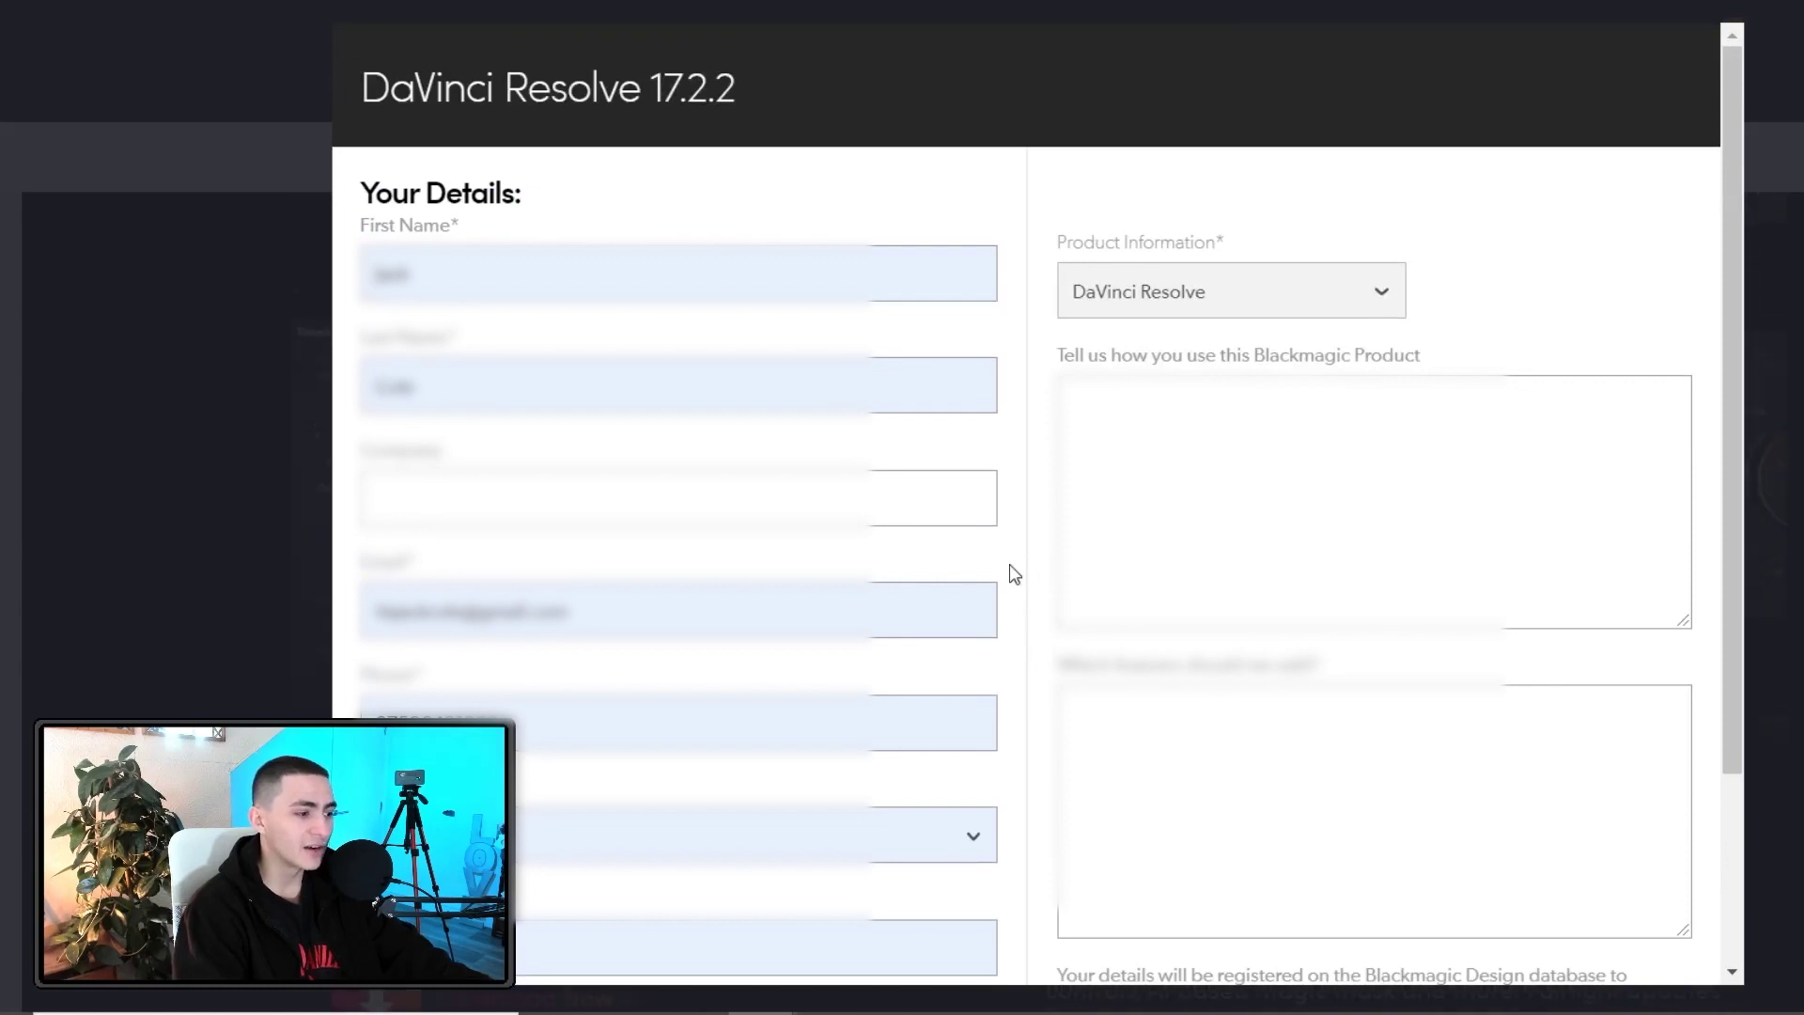
click(648, 495)
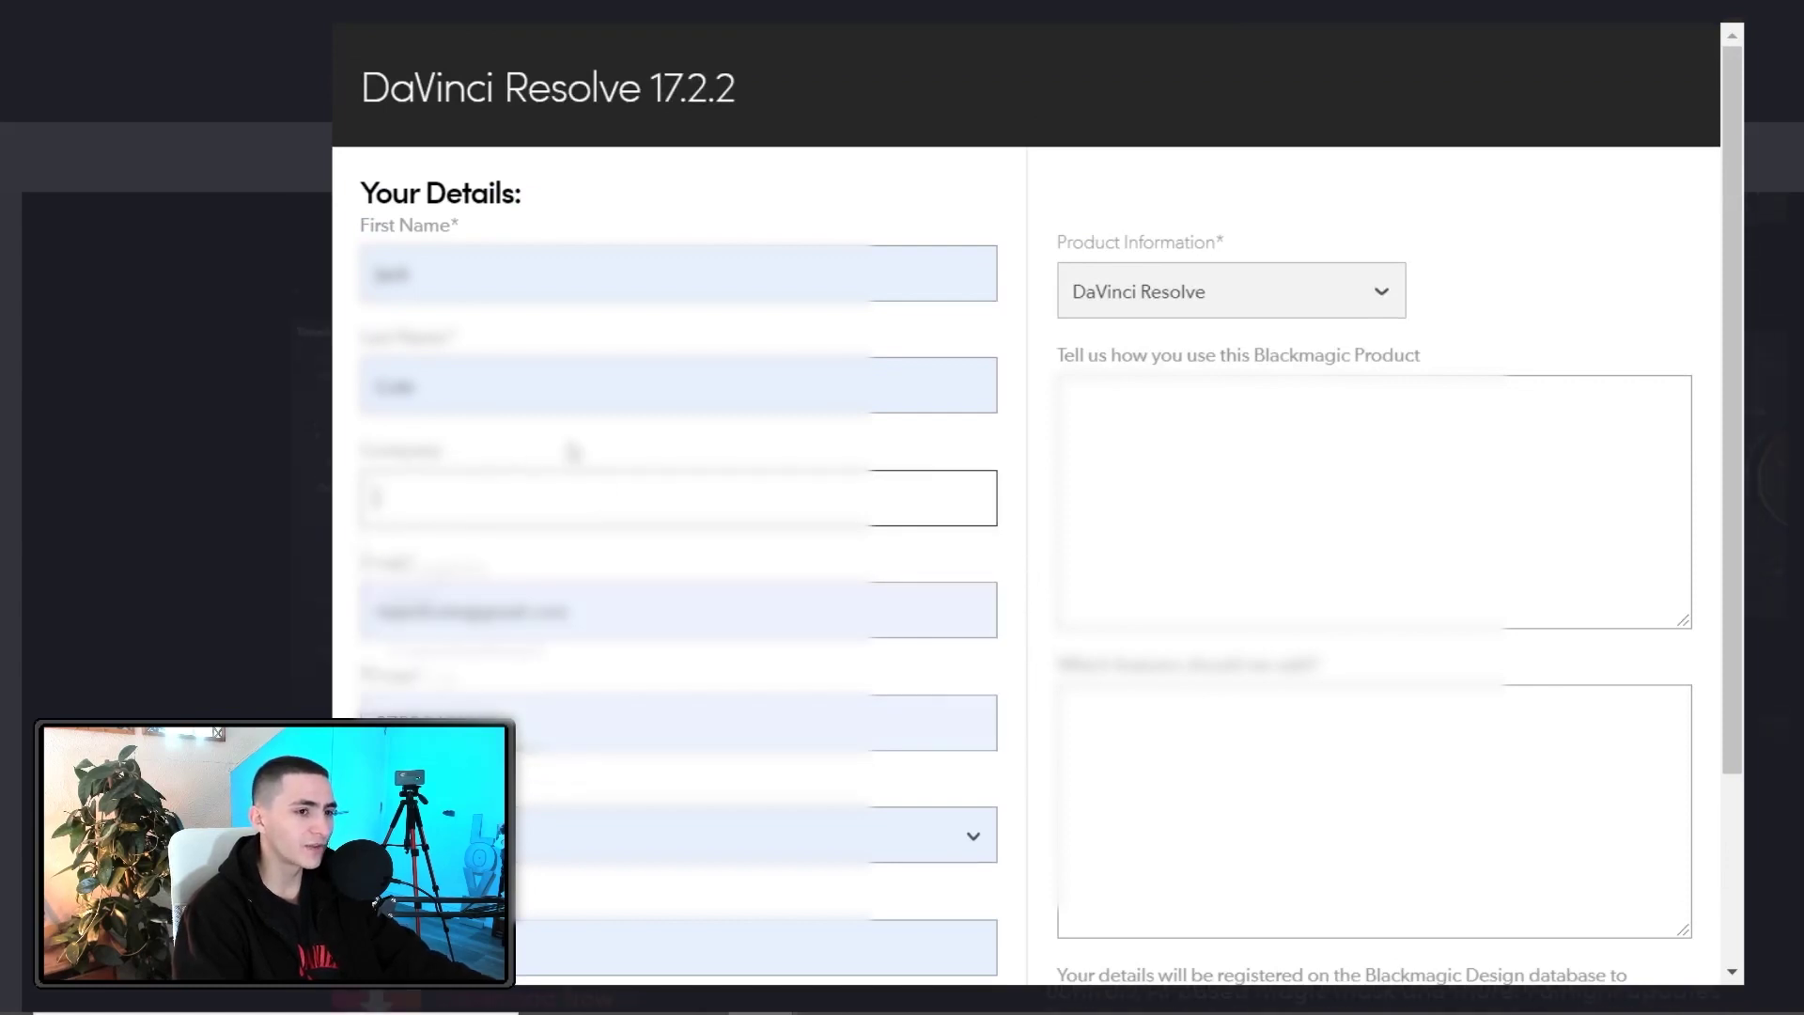
scroll(470, 409, down, 3)
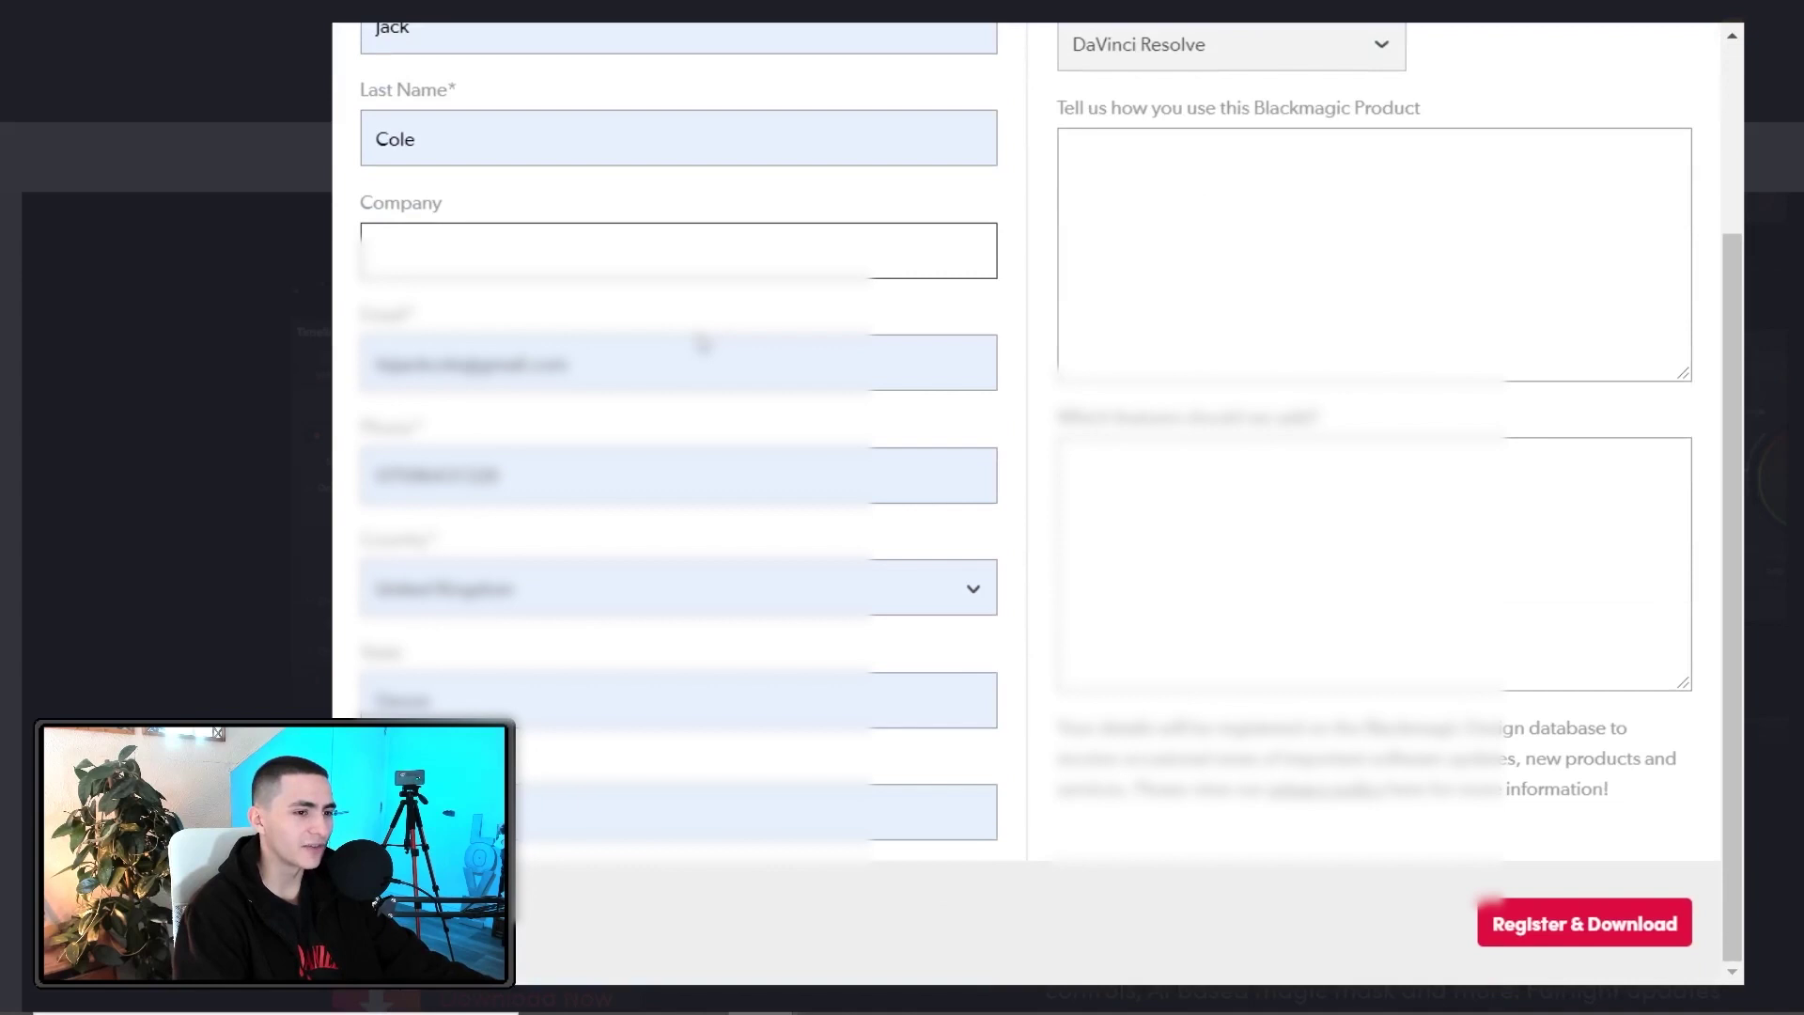
click(677, 359)
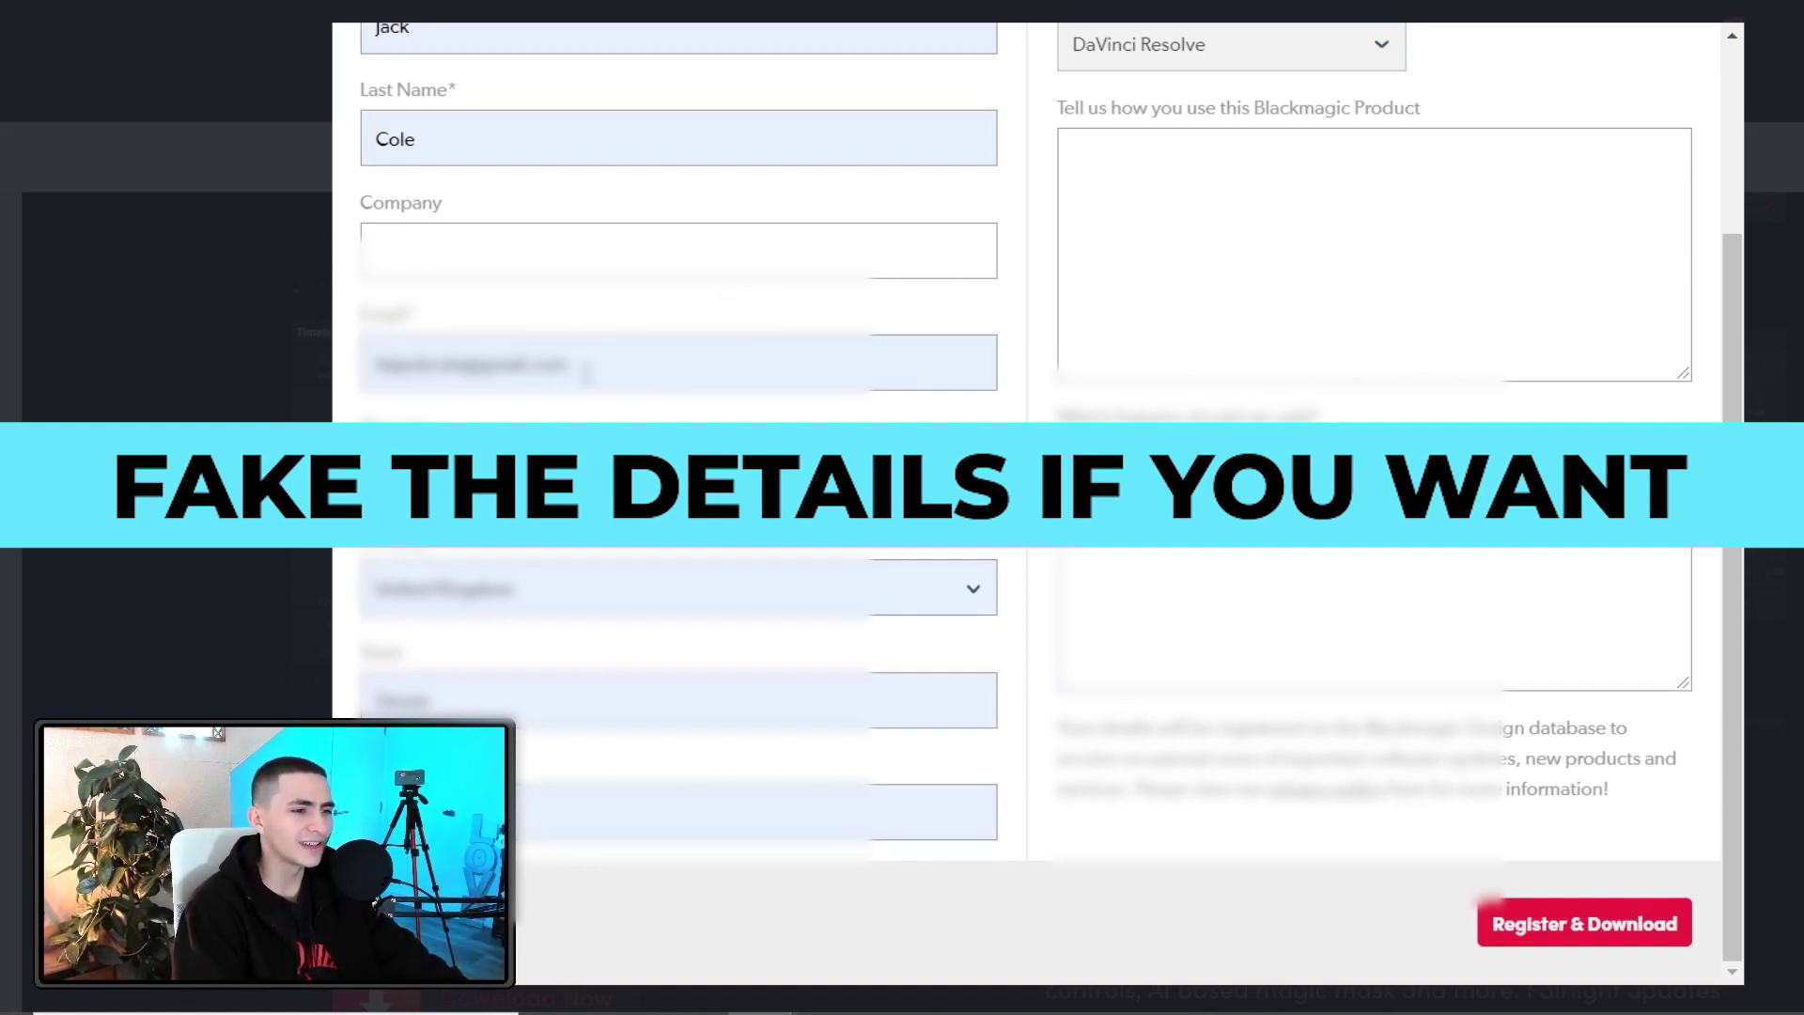
scroll(625, 402, up, 3)
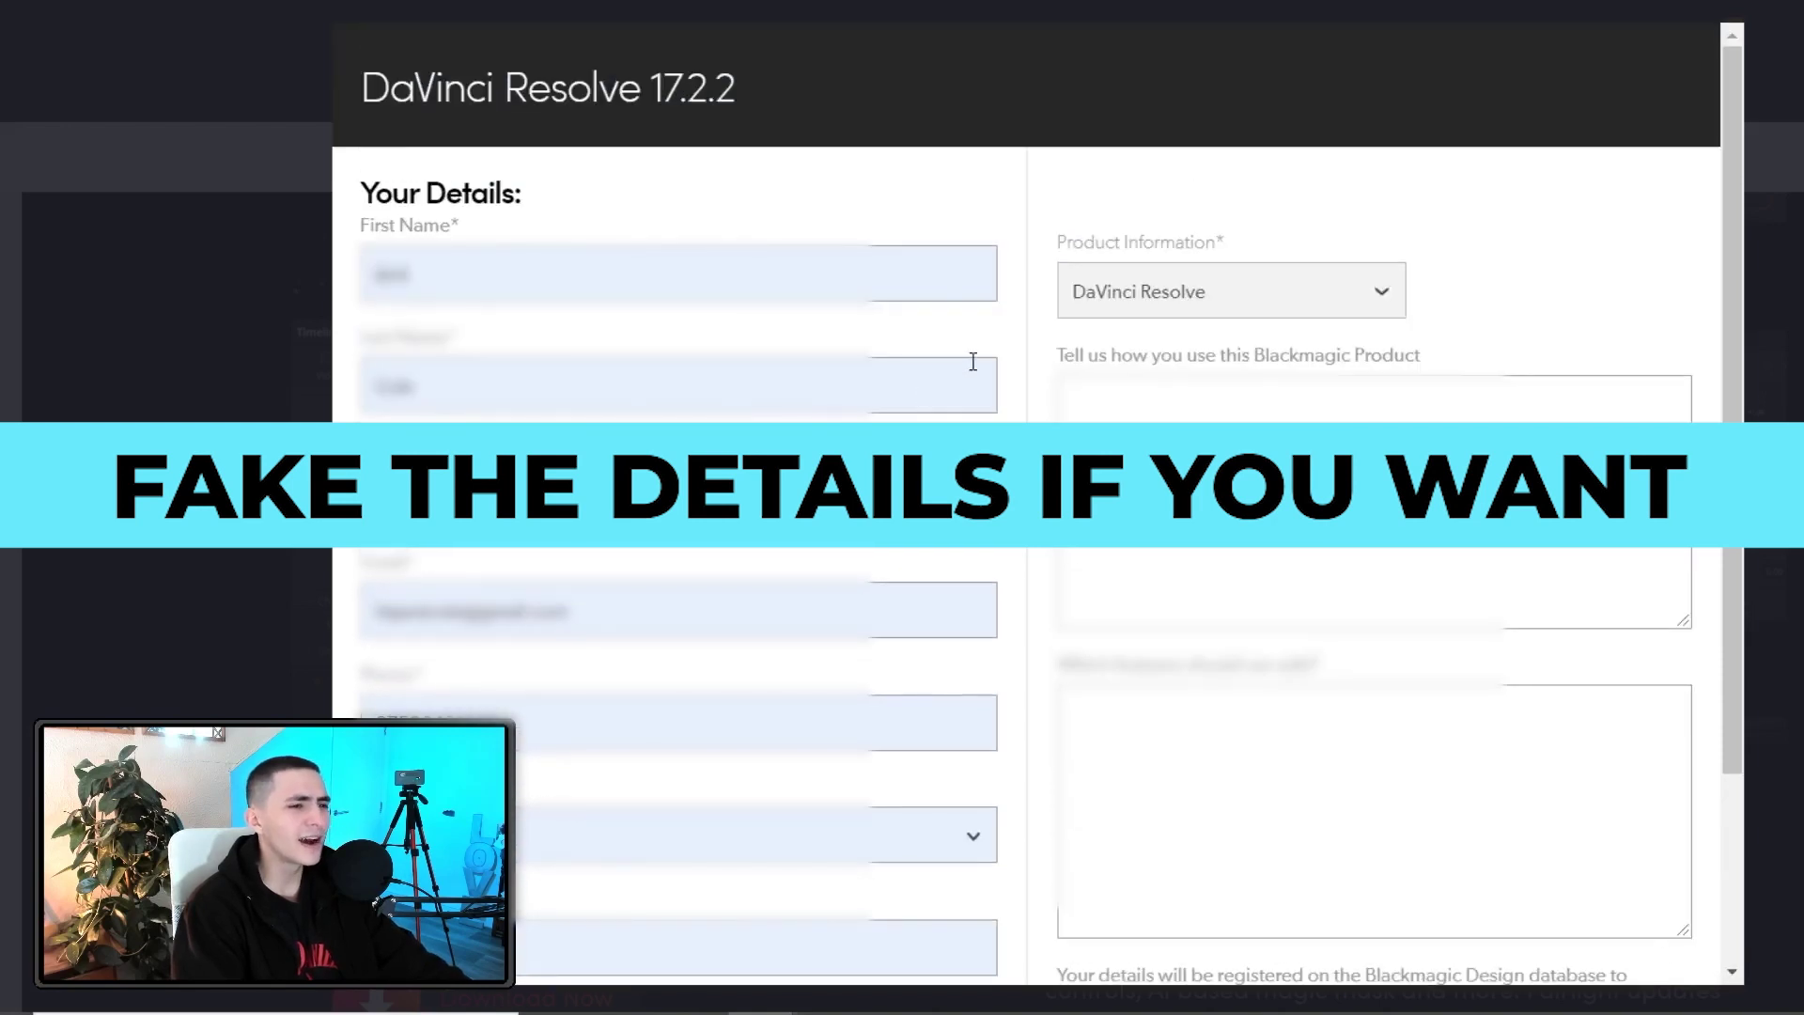
scroll(973, 362, down, 3)
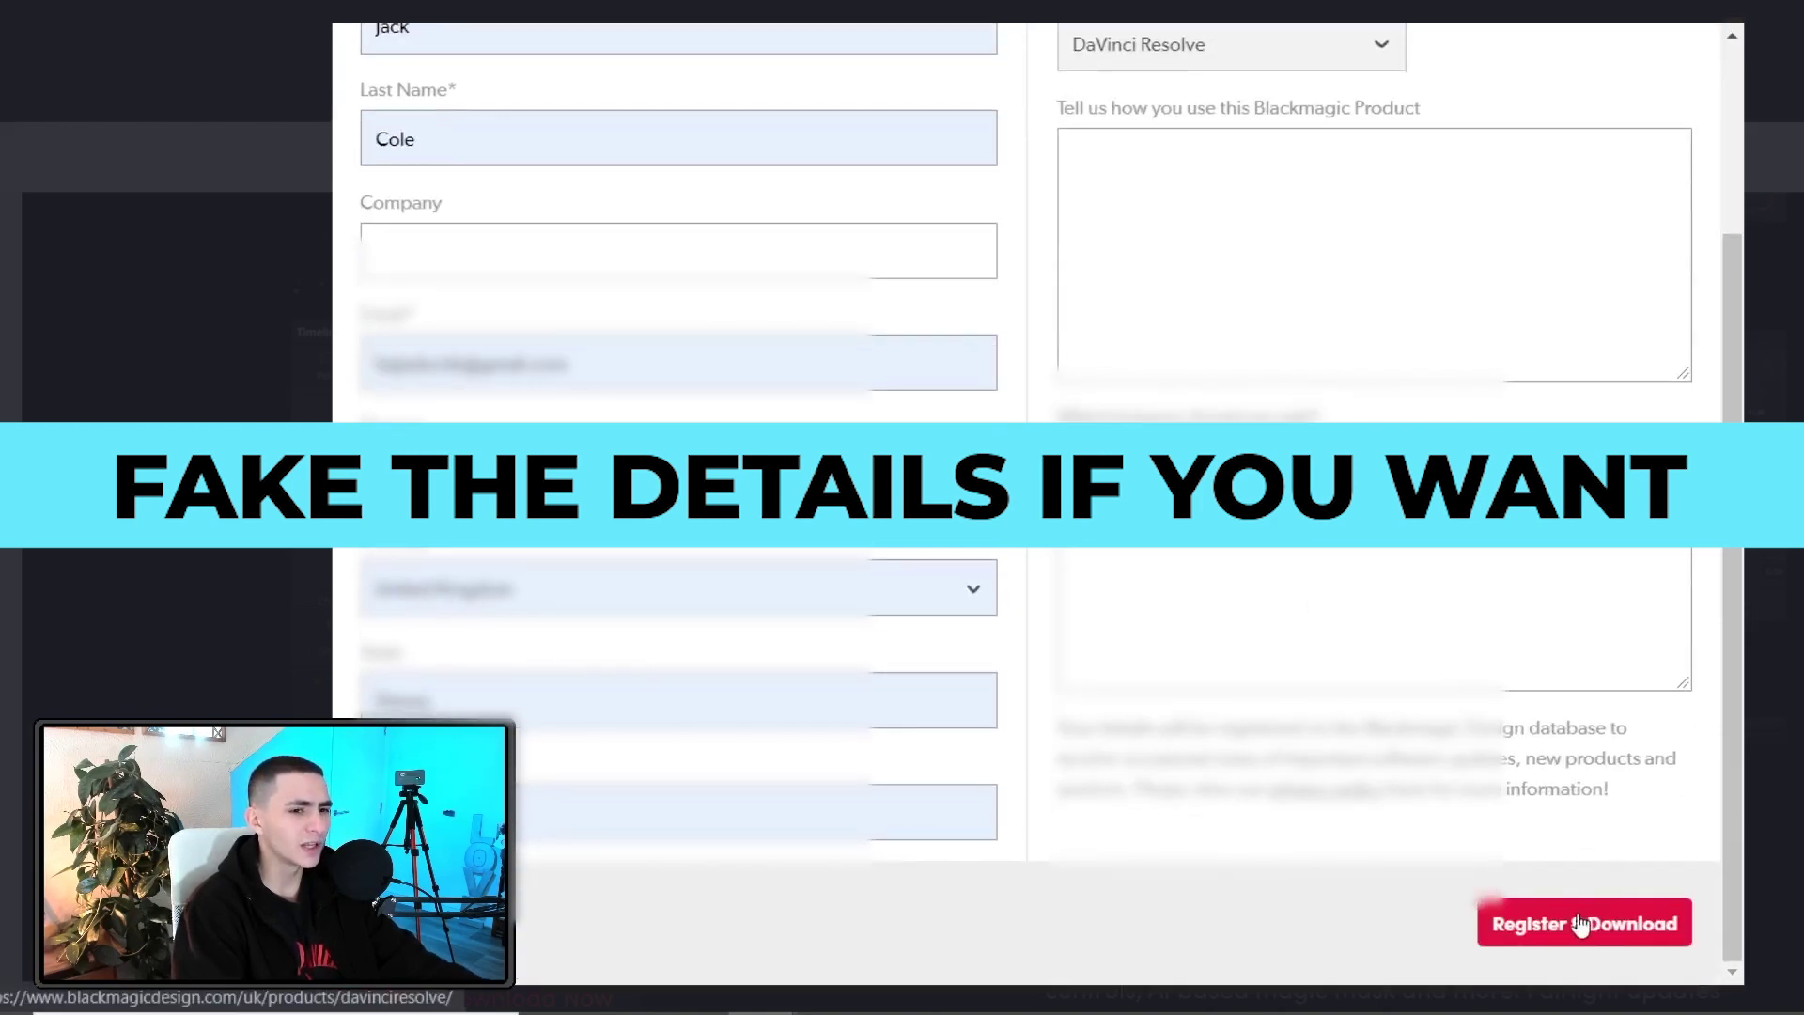
Step: Enter "i will edit video" as the product use and submit the registration to start the download
scroll(950, 555, up, 3)
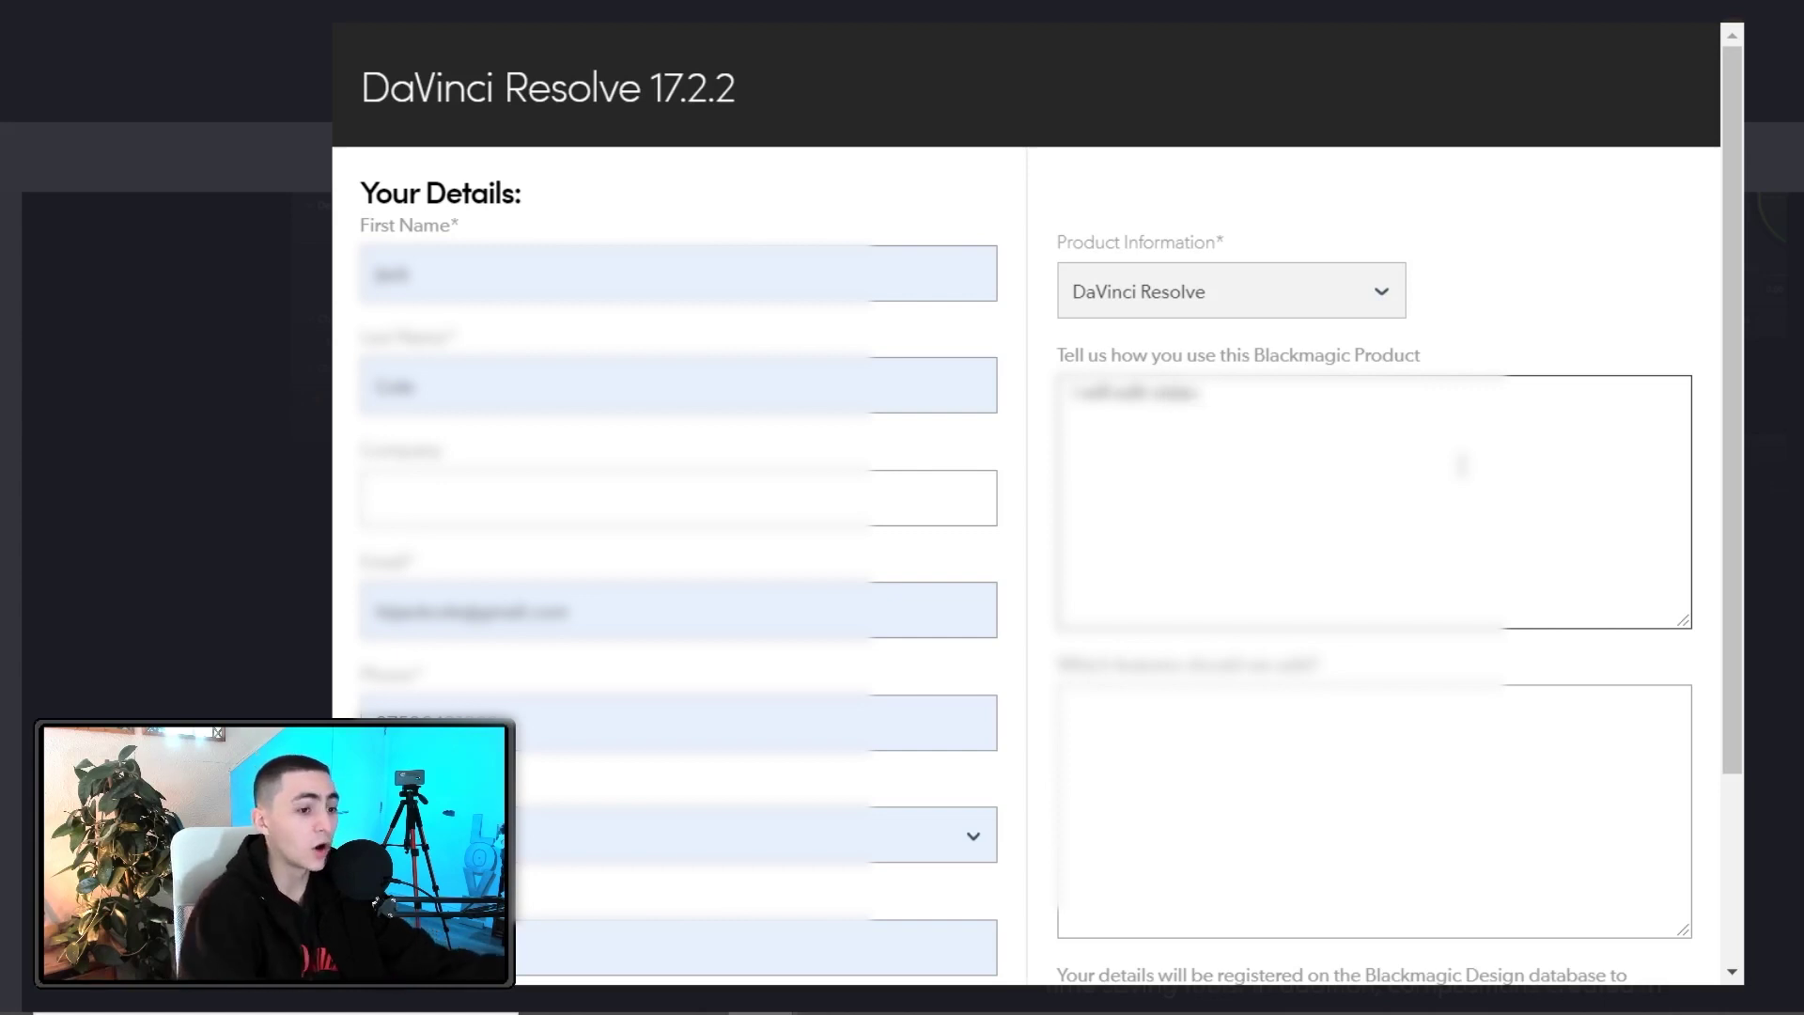
scroll(1552, 814, down, 3)
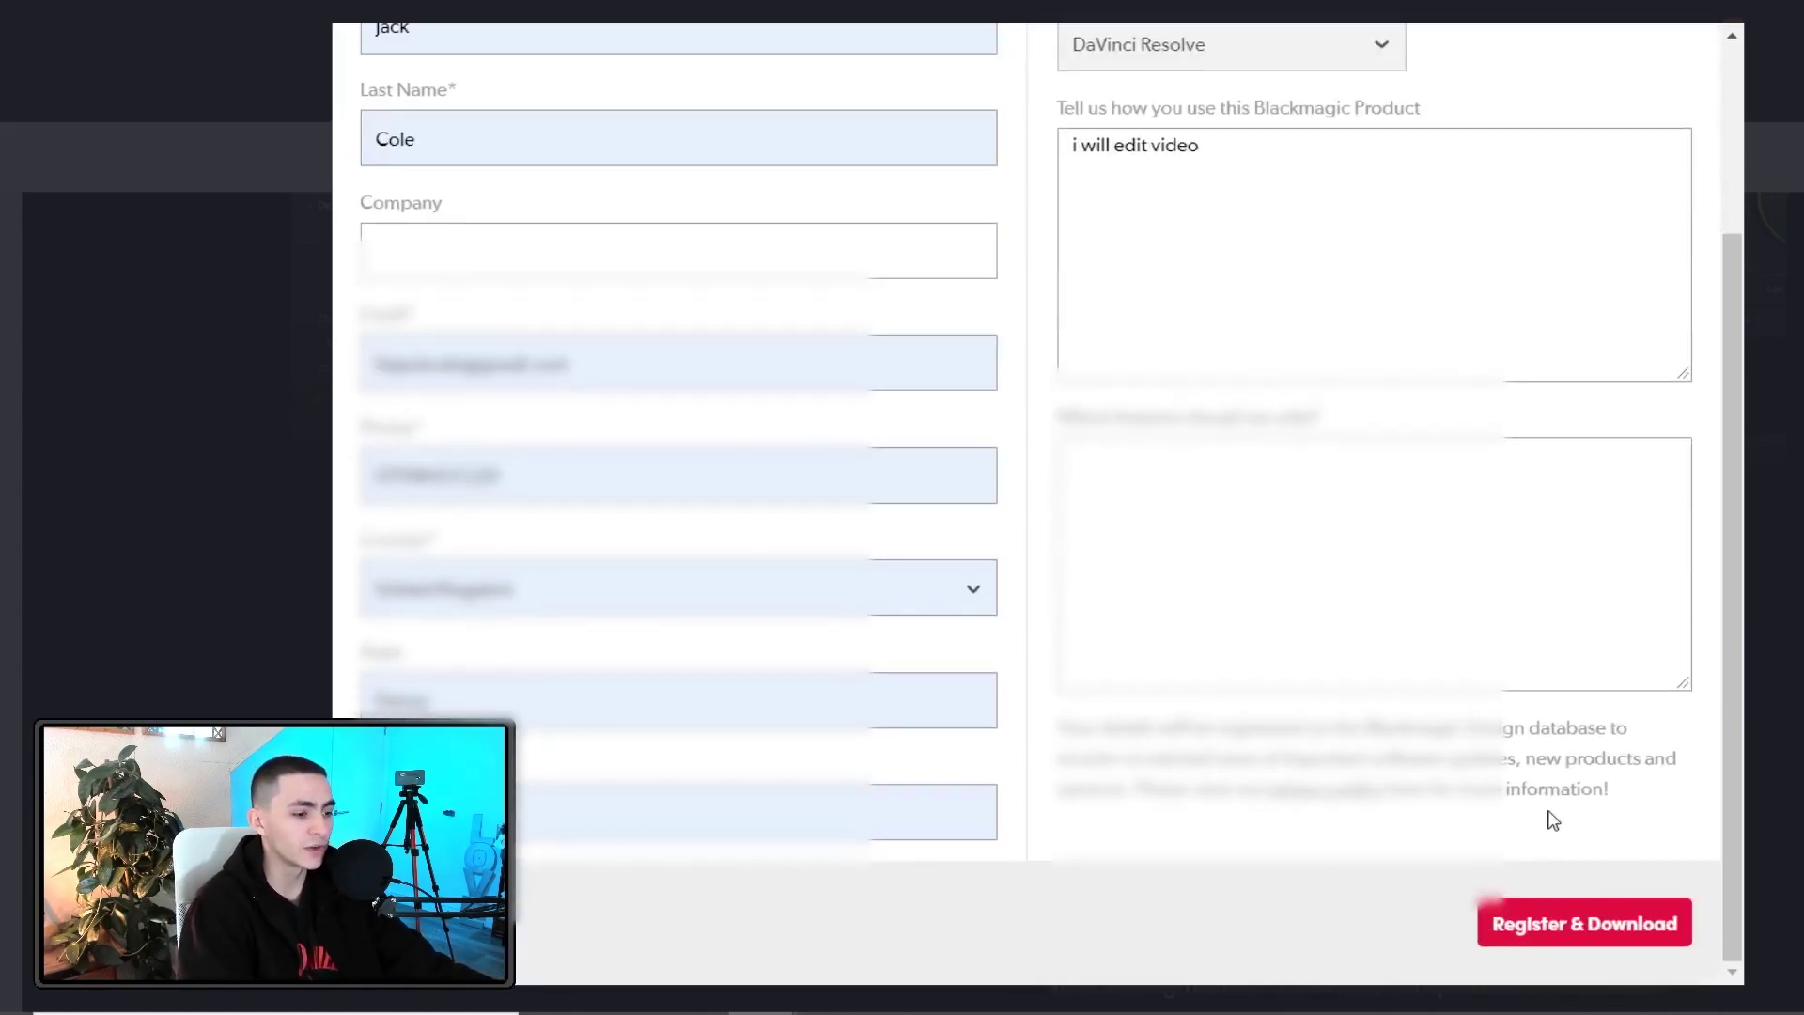
click(1599, 930)
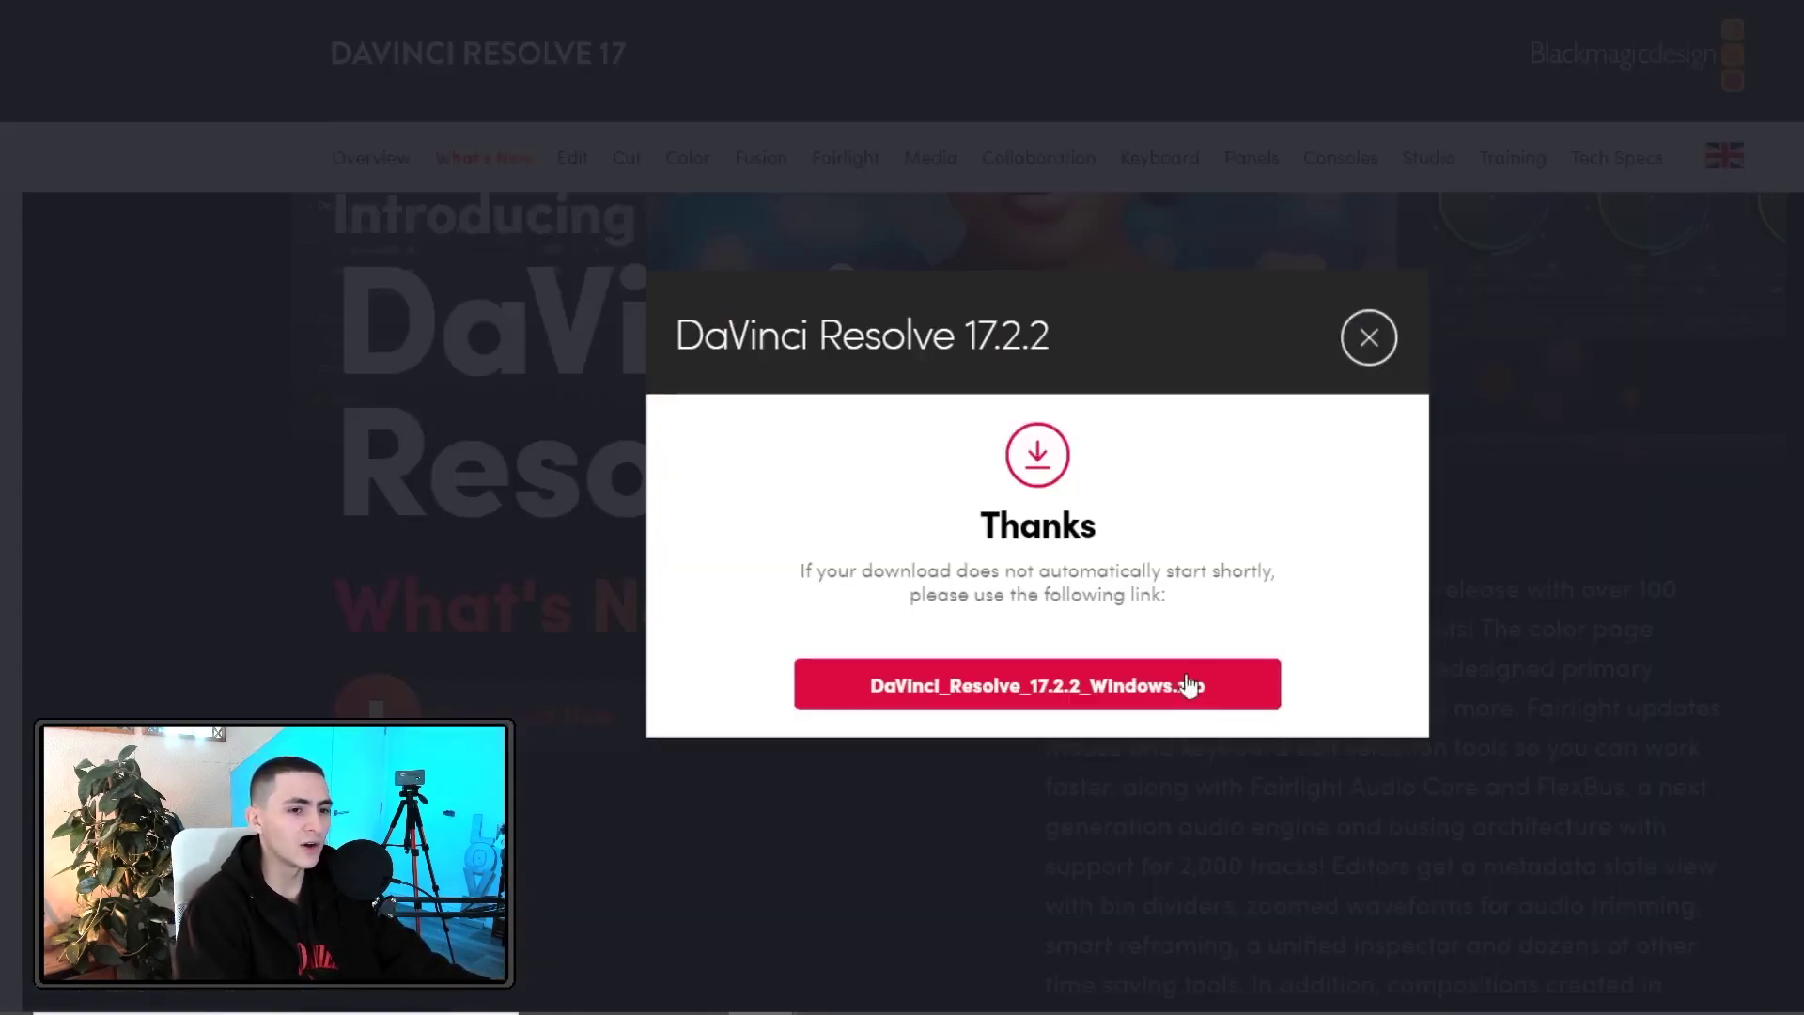
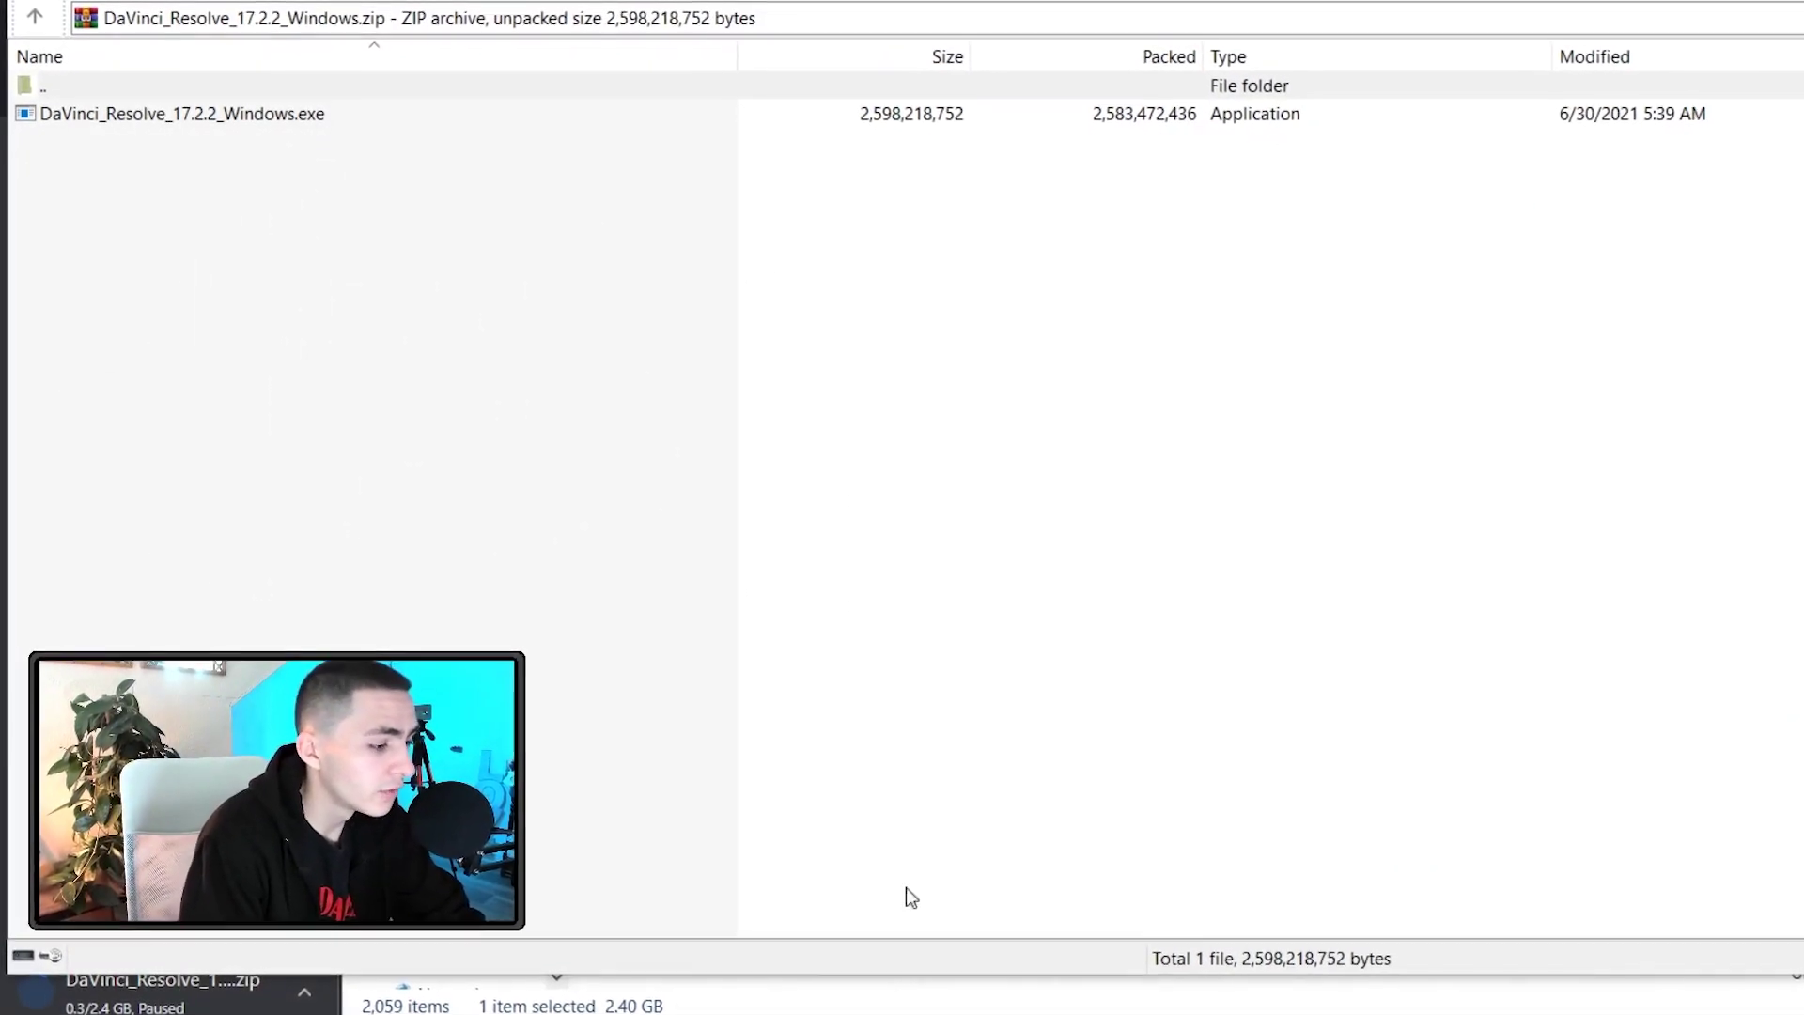
Step: Extract DaVinci_Resolve_17.2.2_Windows.exe from the downloaded ZIP archive to the desktop
click(905, 278)
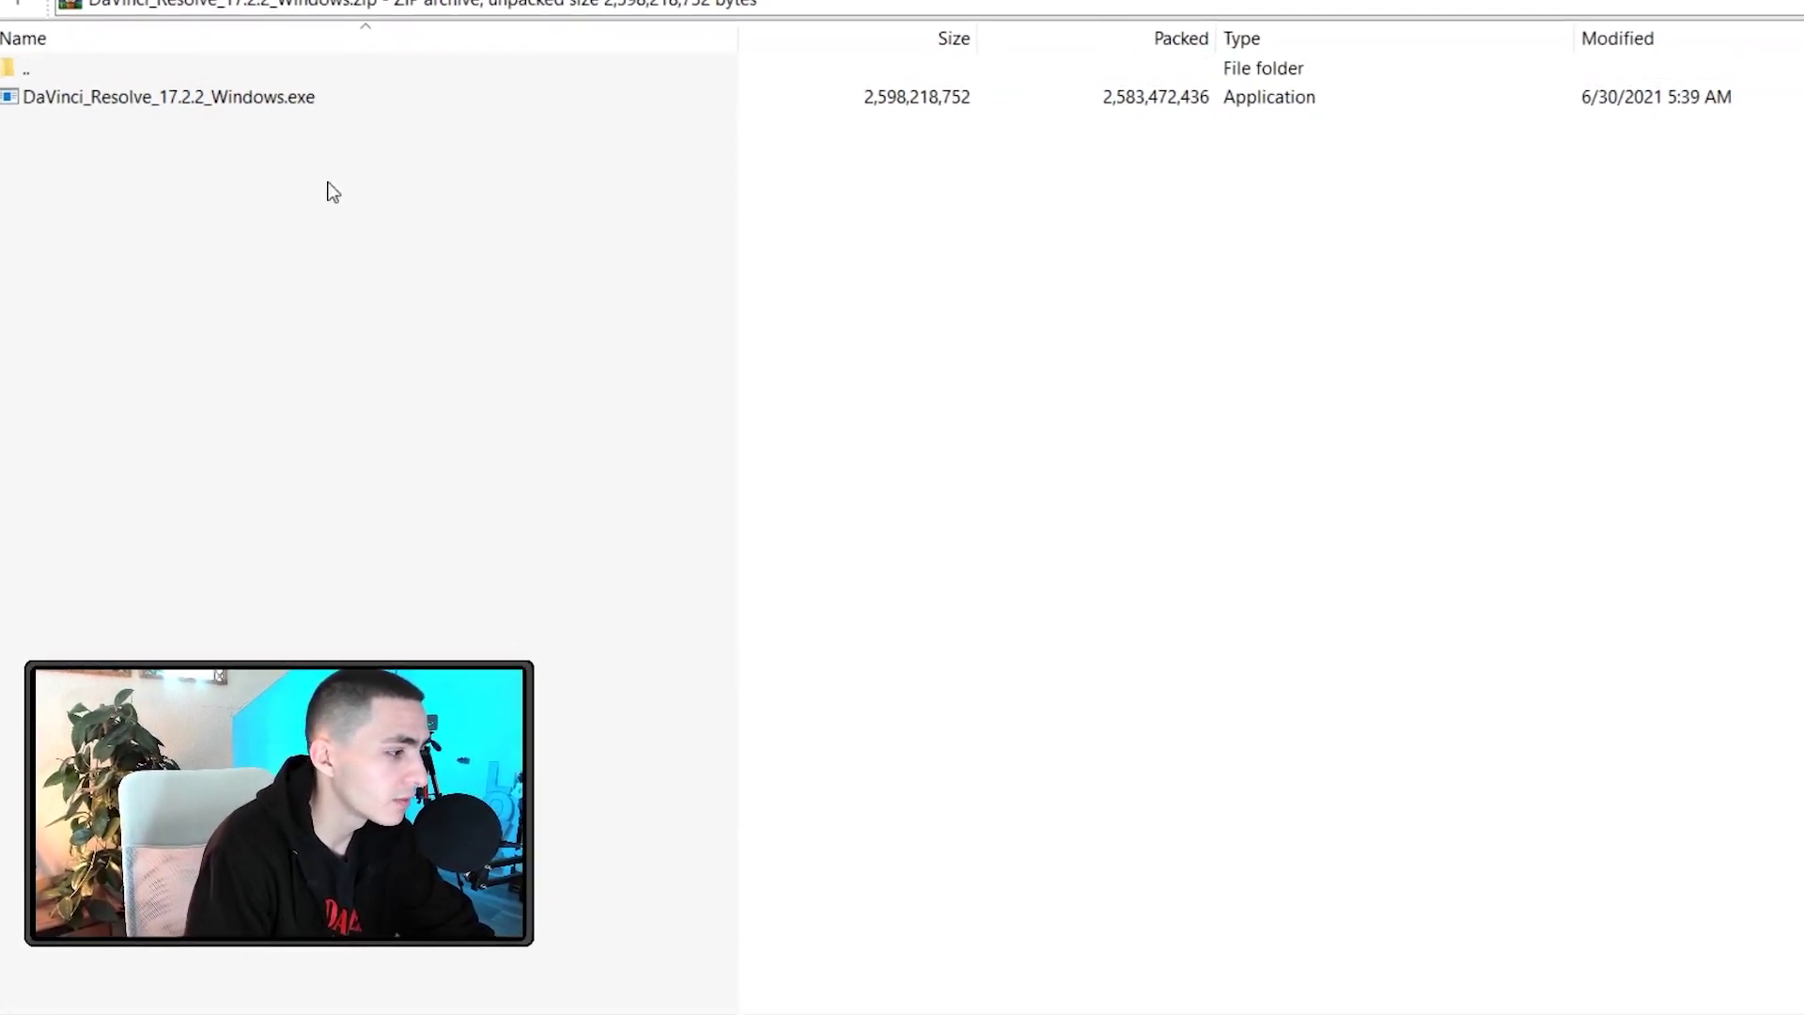
click(266, 96)
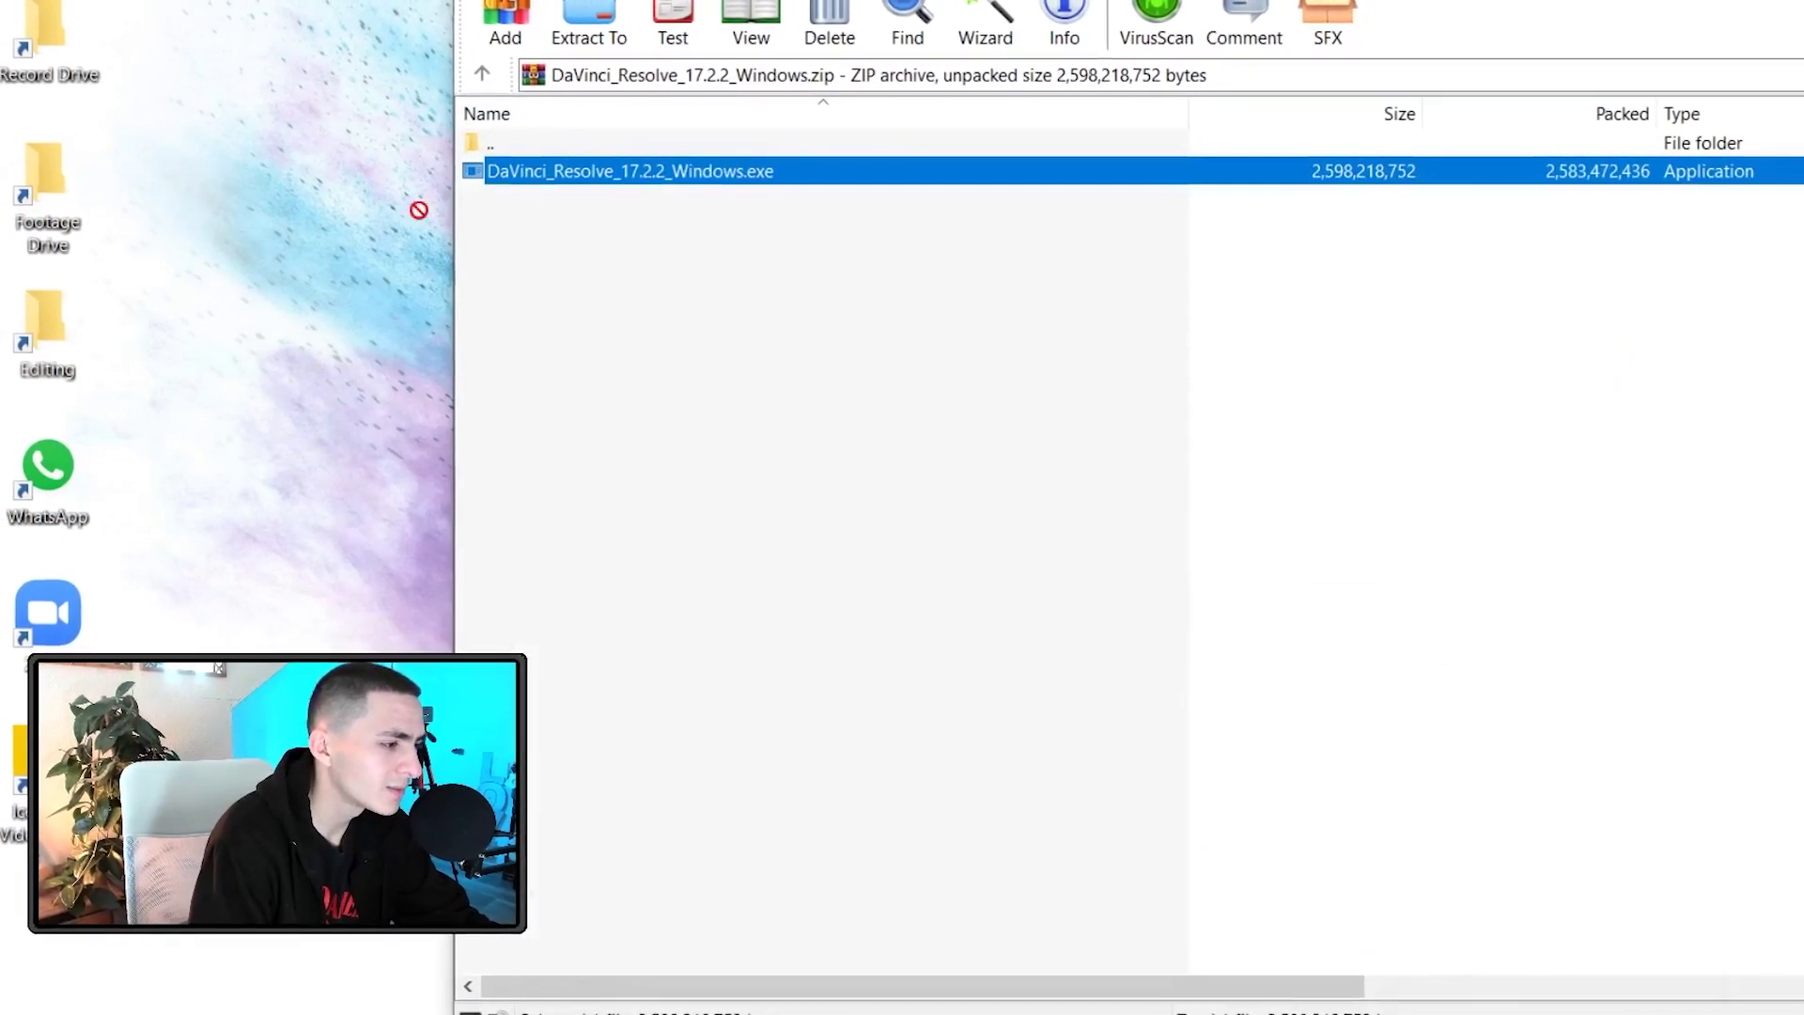
drag(418, 209, 297, 185)
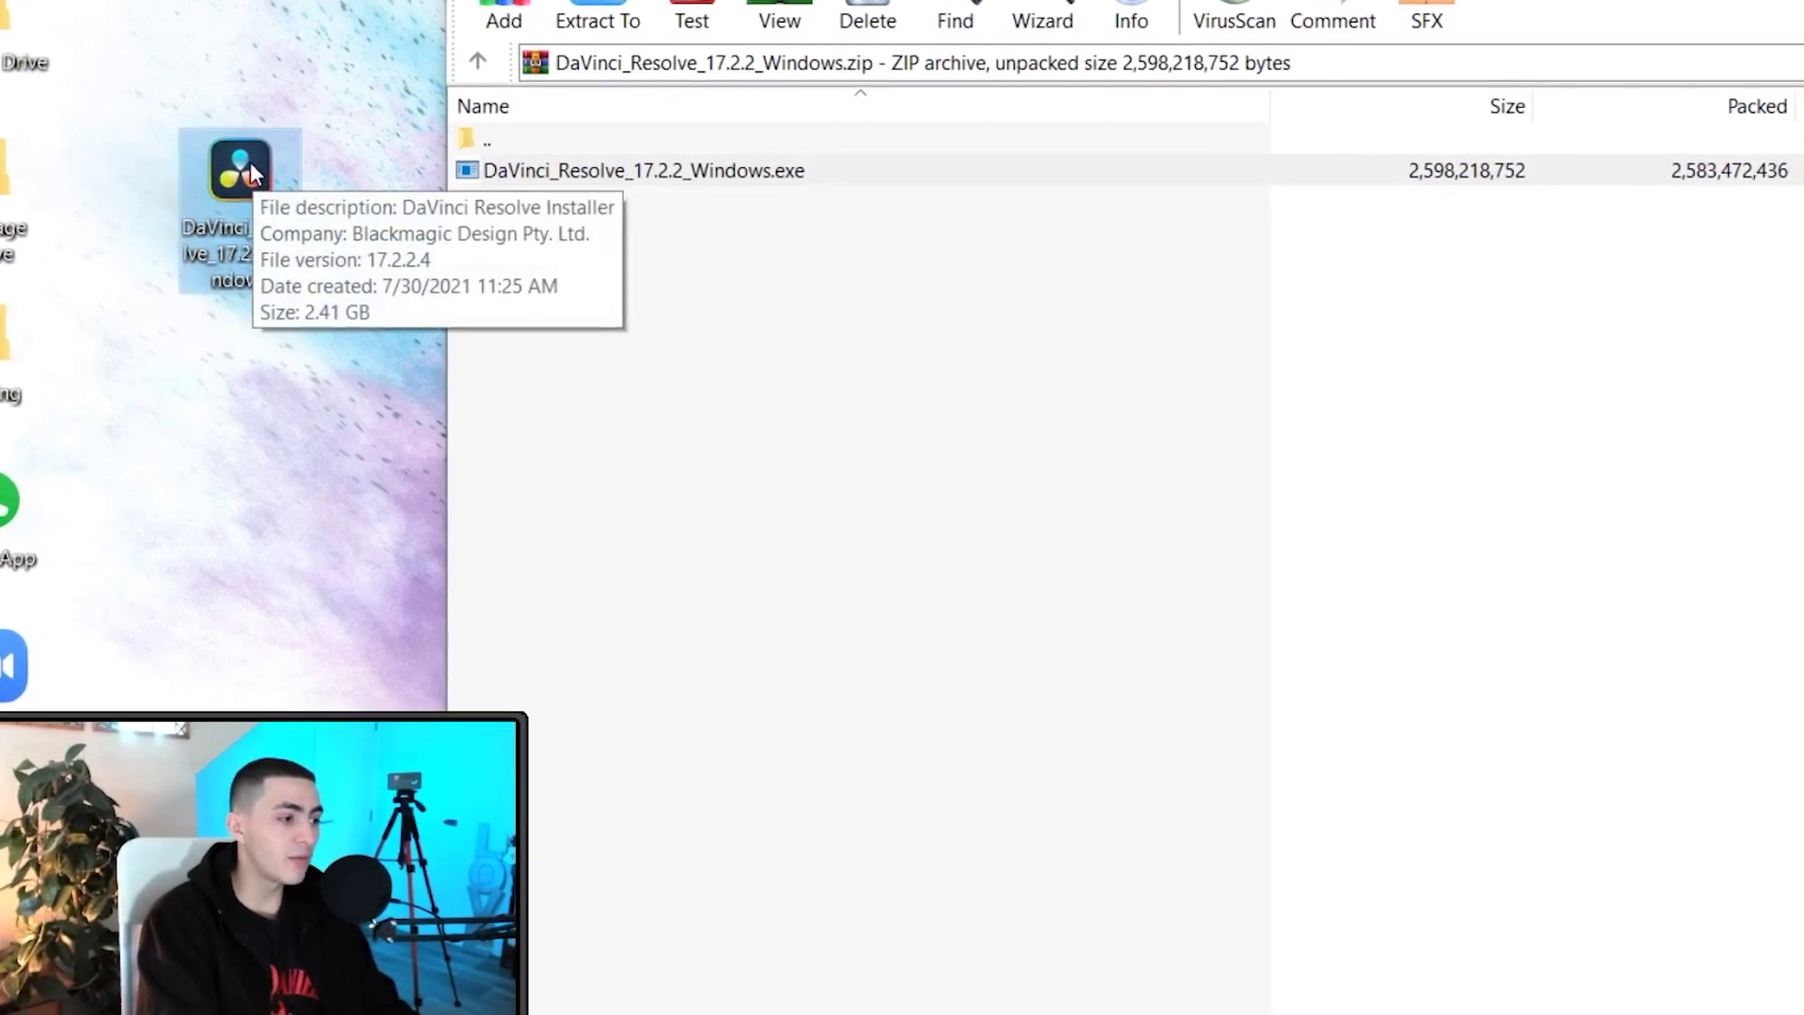
Step: Run the DaVinci Resolve installer from the desktop and install the Fairlight Audio Accelerator Utility component
double_click(252, 169)
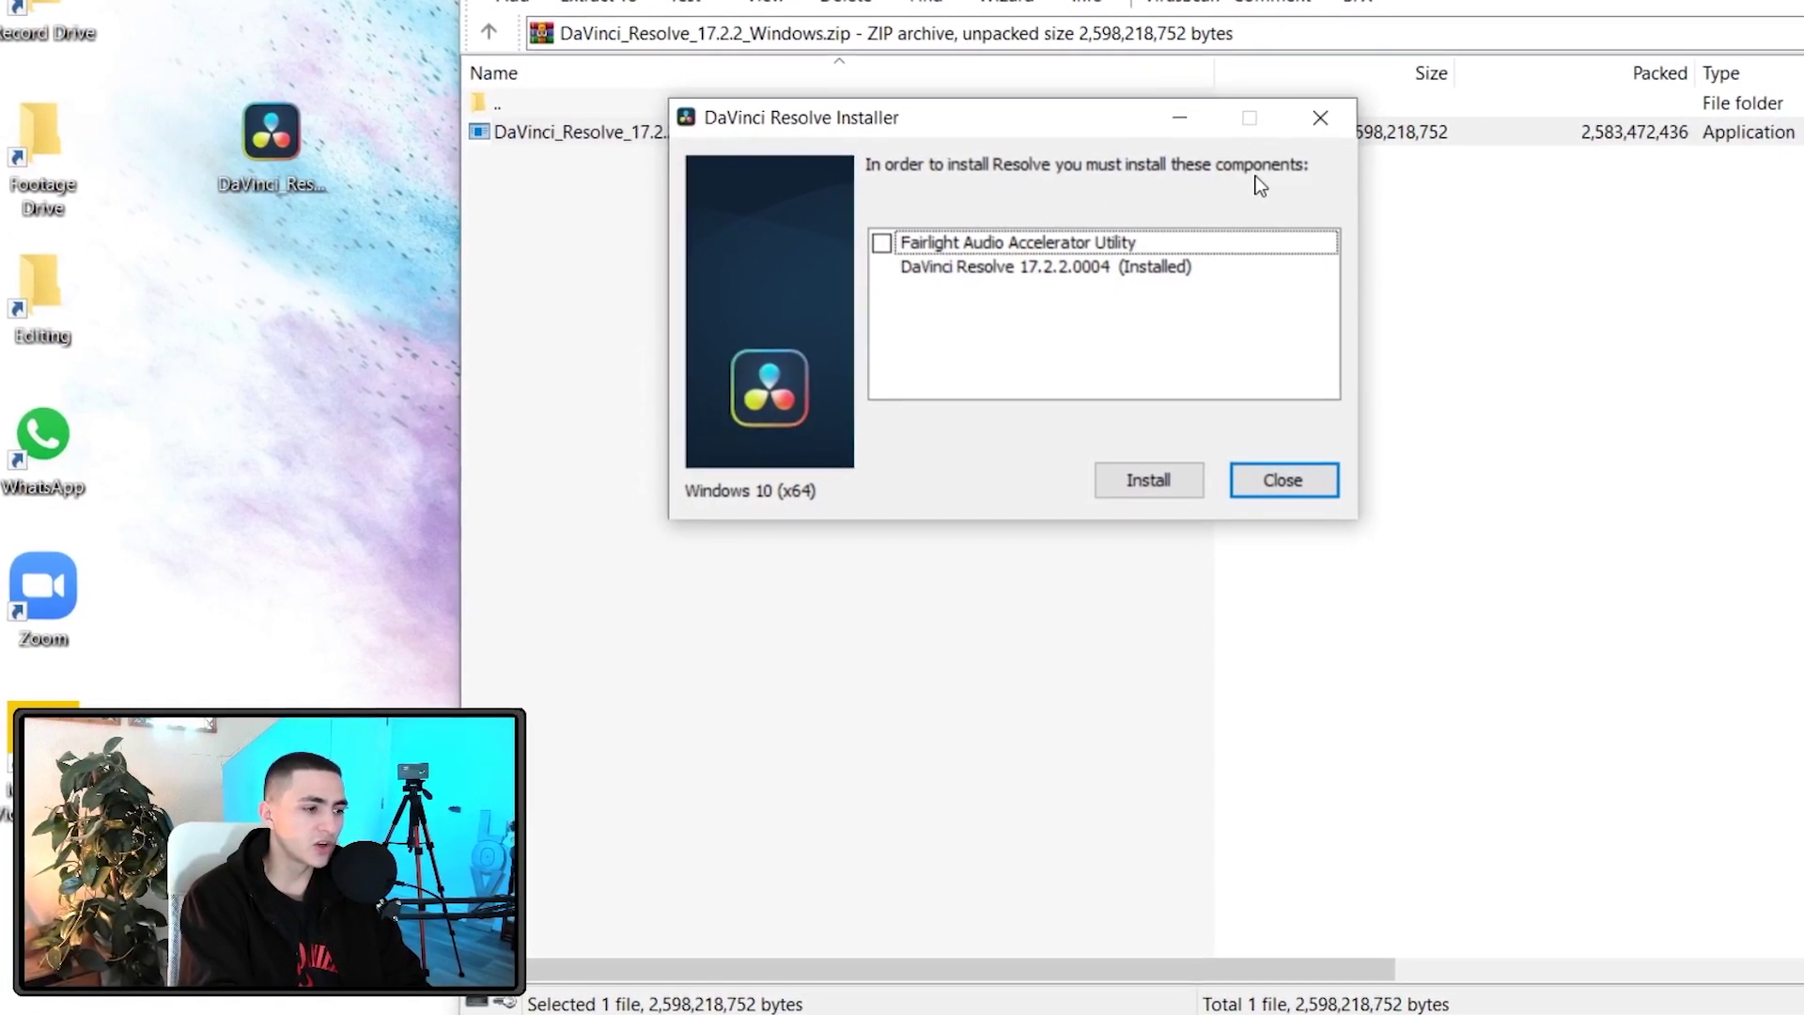
click(889, 239)
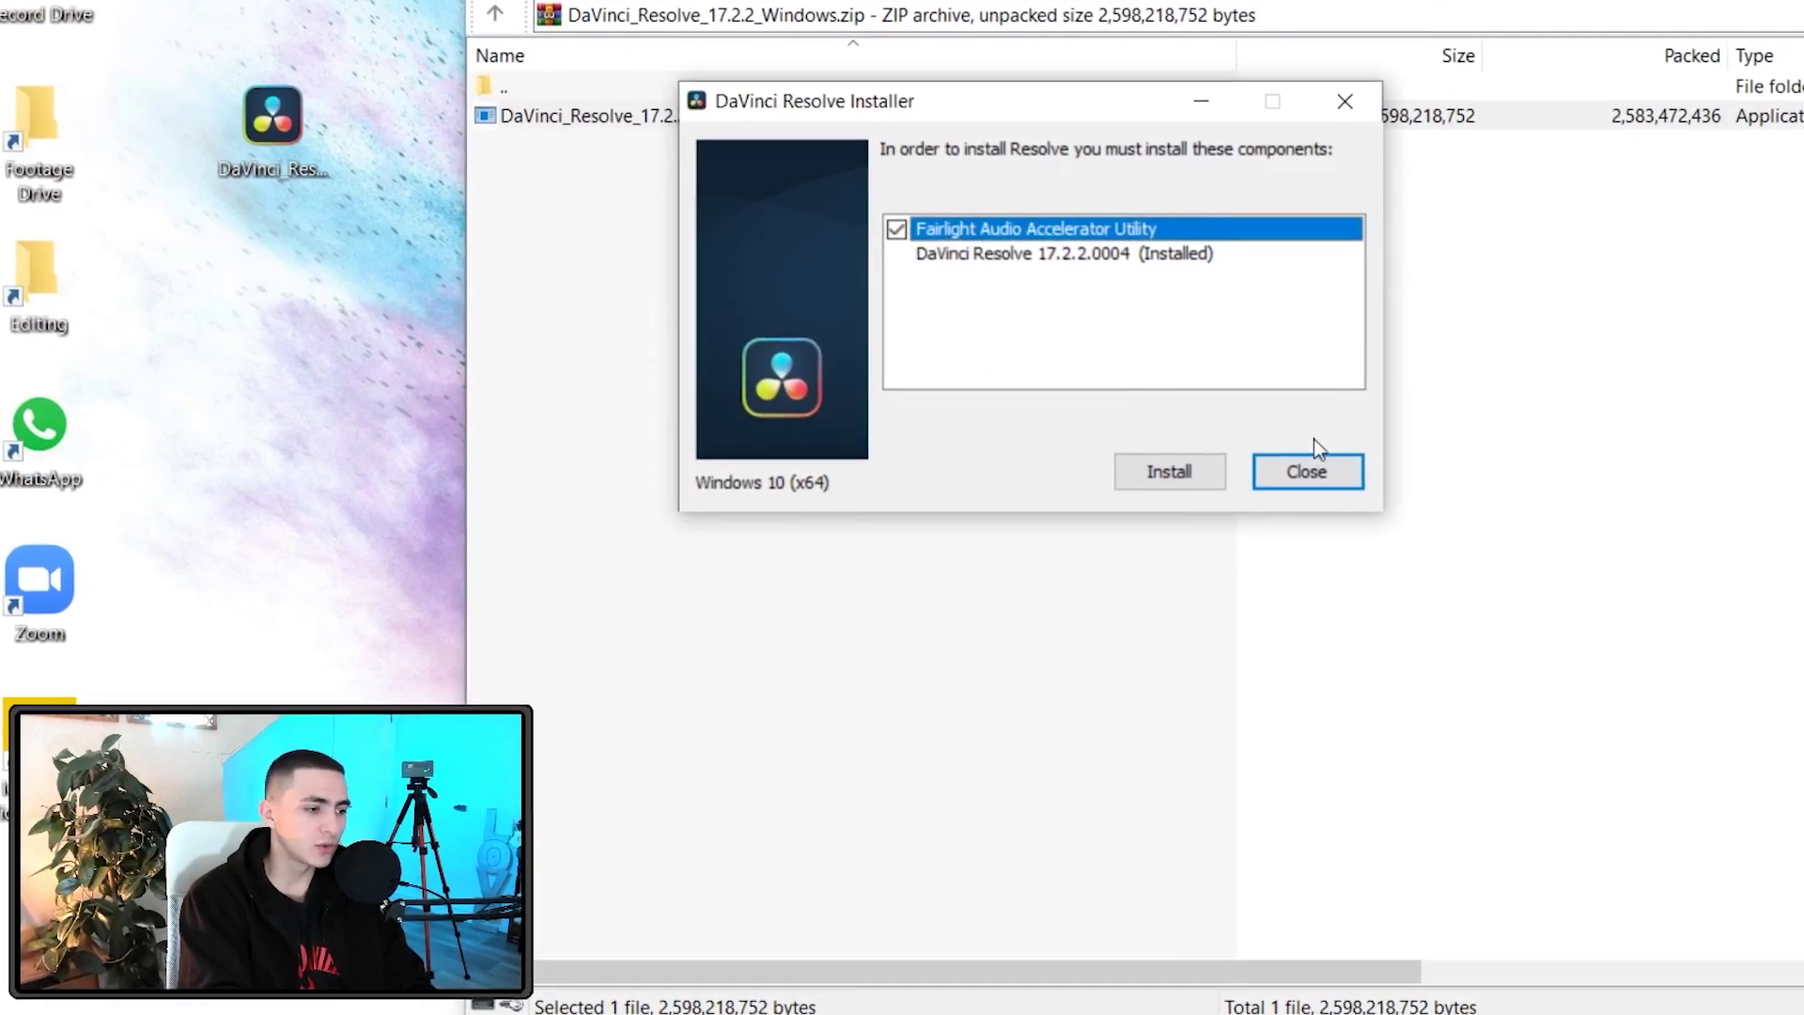
click(1193, 472)
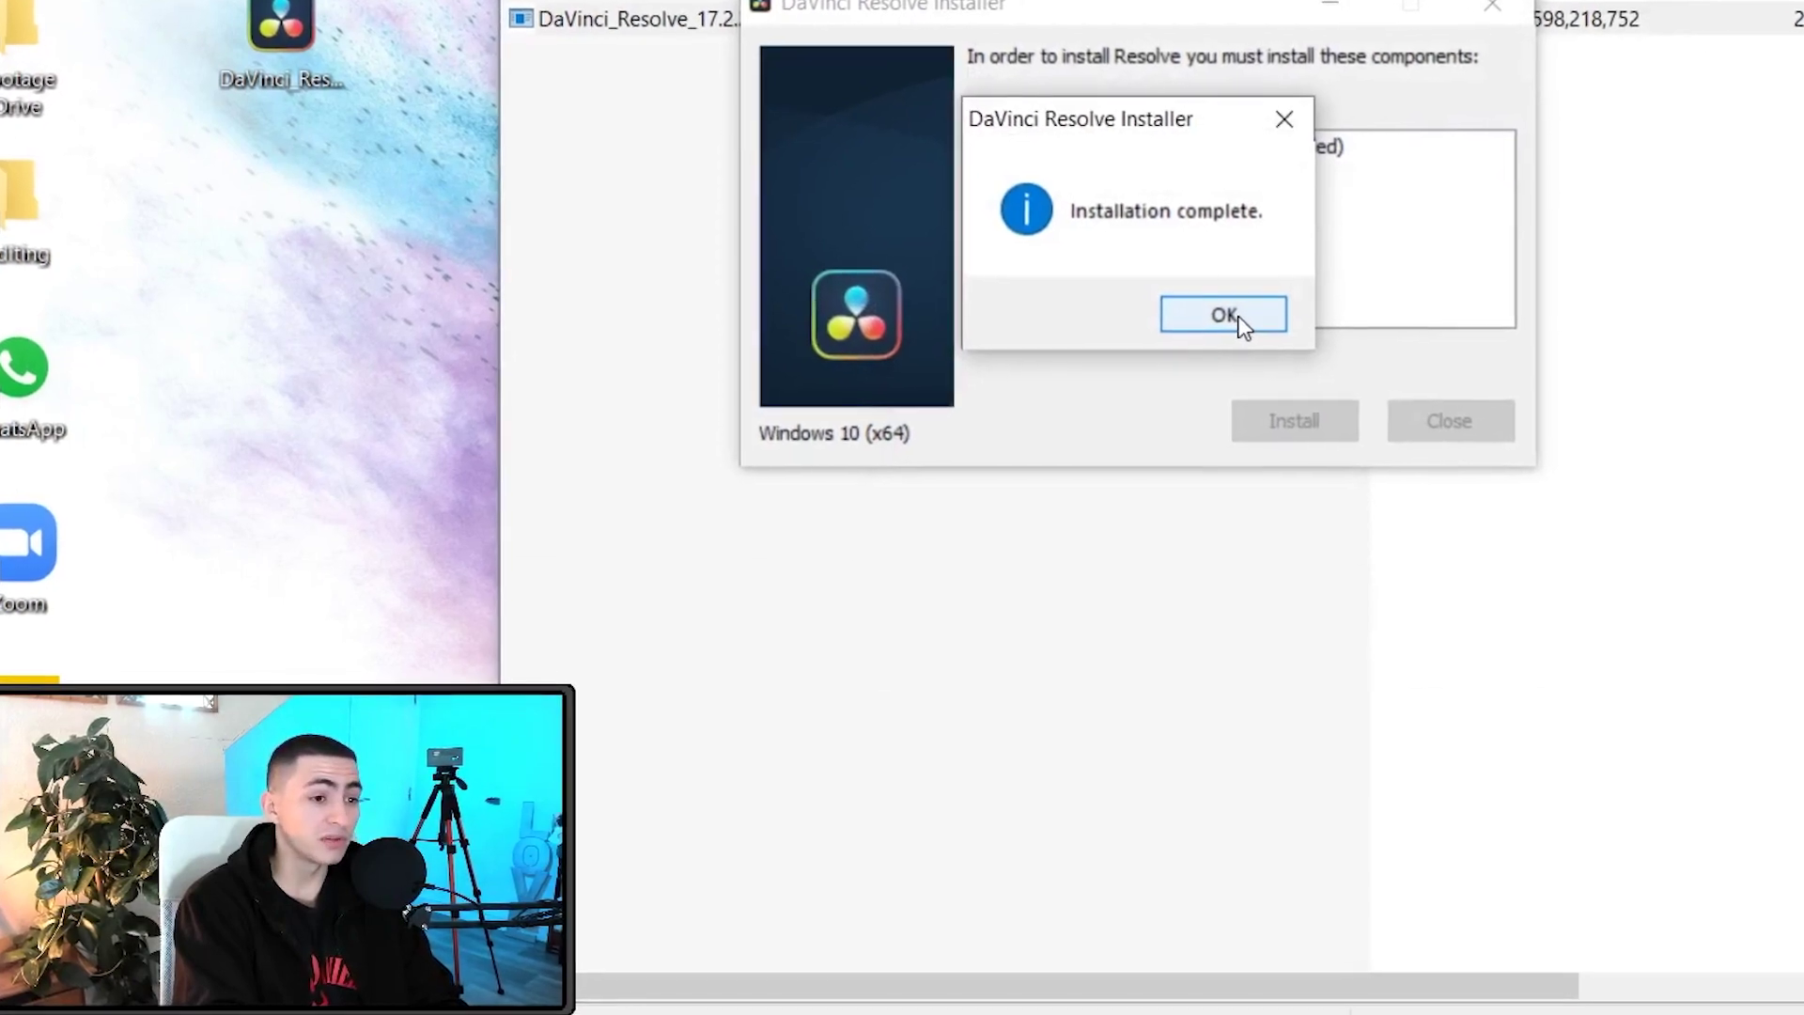
click(1235, 321)
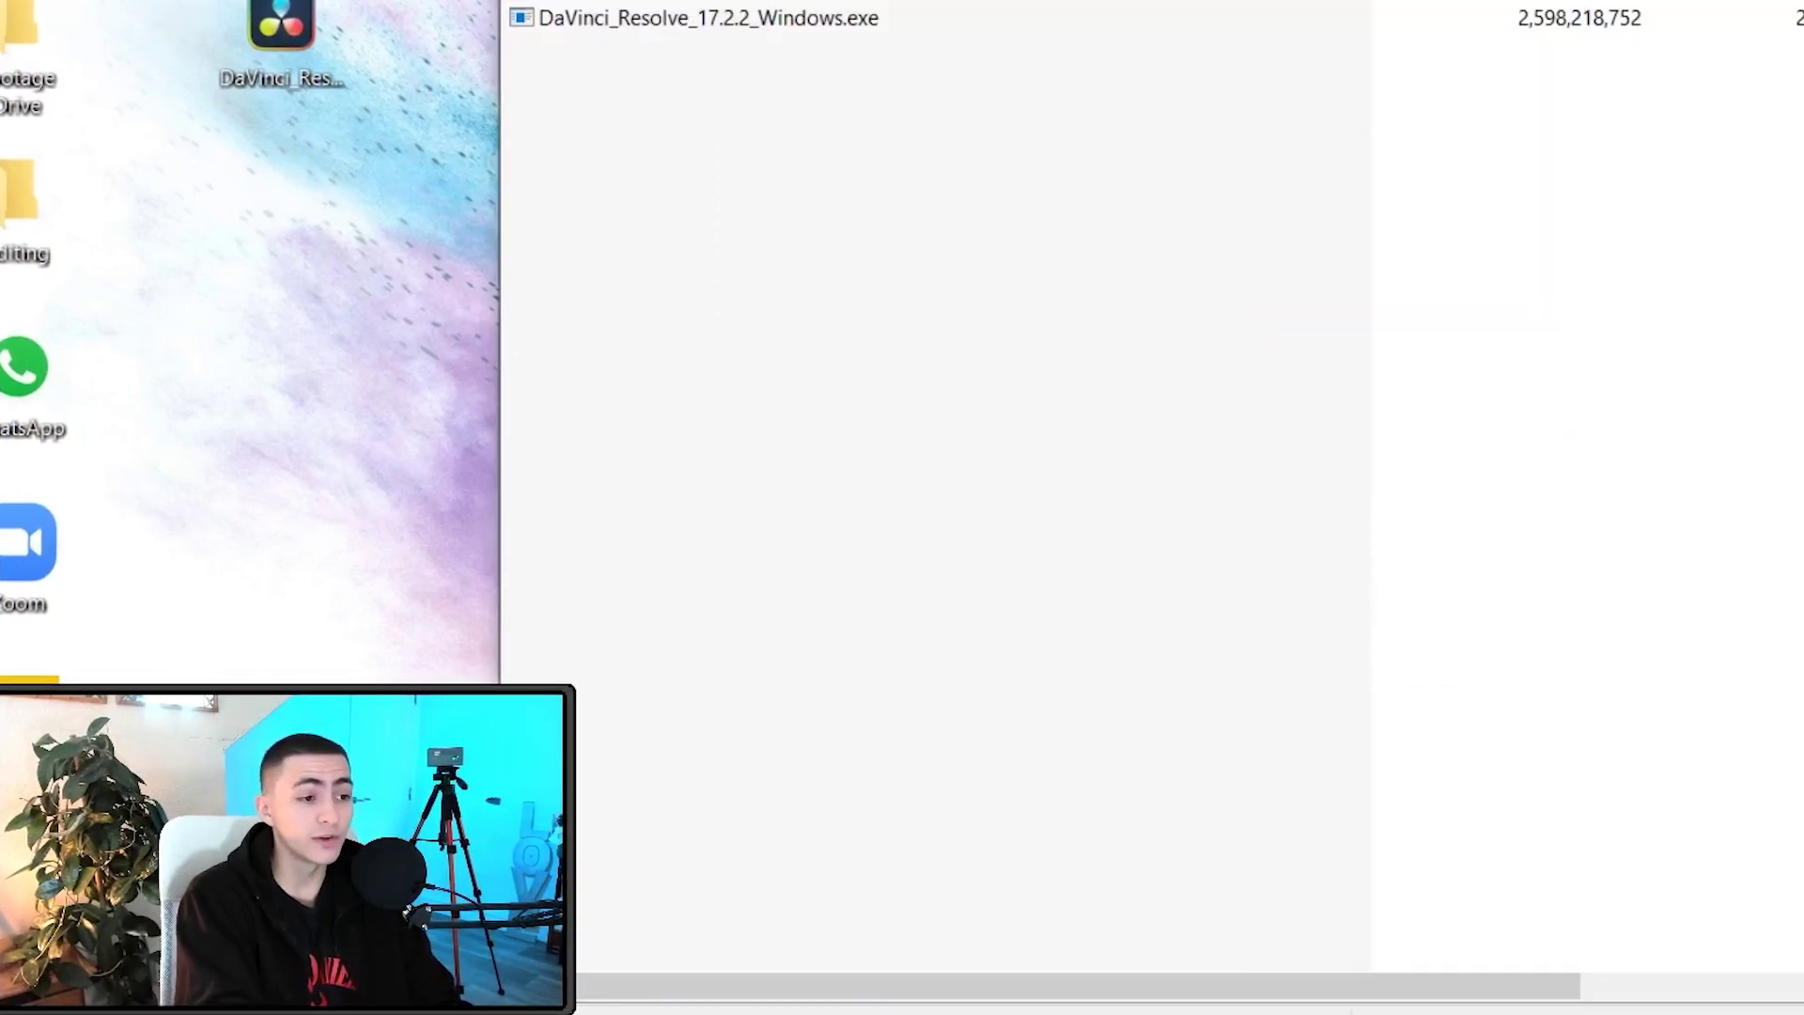